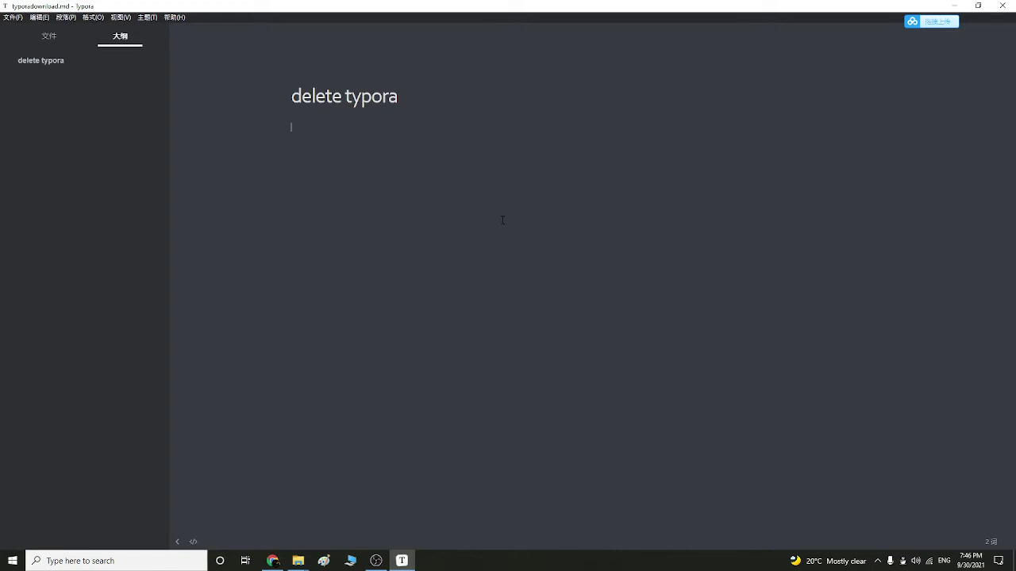
Capitalise the first letter of the heading so it reads "Delete typora" and minimise the note
{"action": "left_click", "coordinate": [301, 96]}
{"action": "key", "text": "BackSpace"}
{"action": "type", "text": "D"}
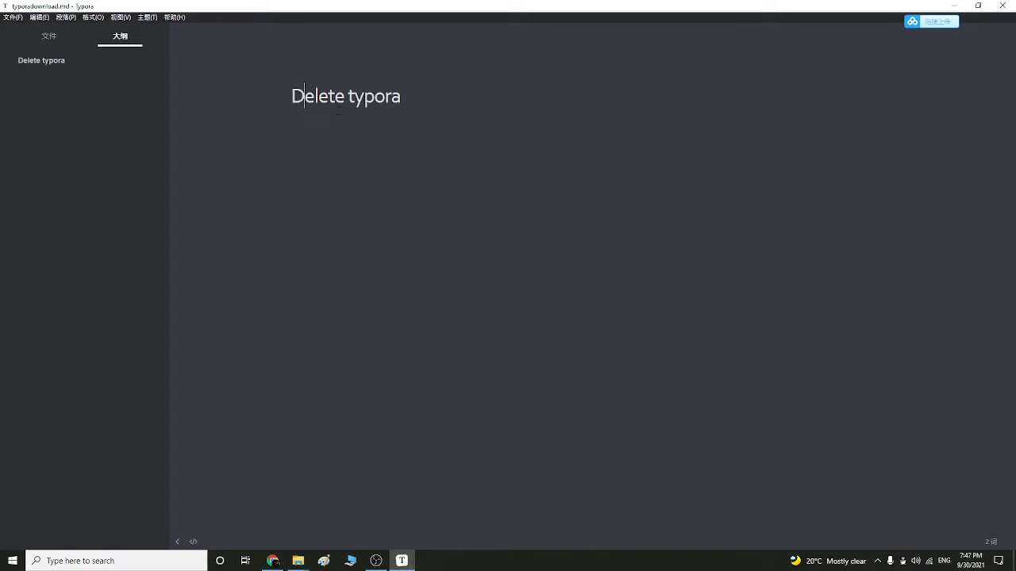
{"action": "left_click", "coordinate": [953, 5]}
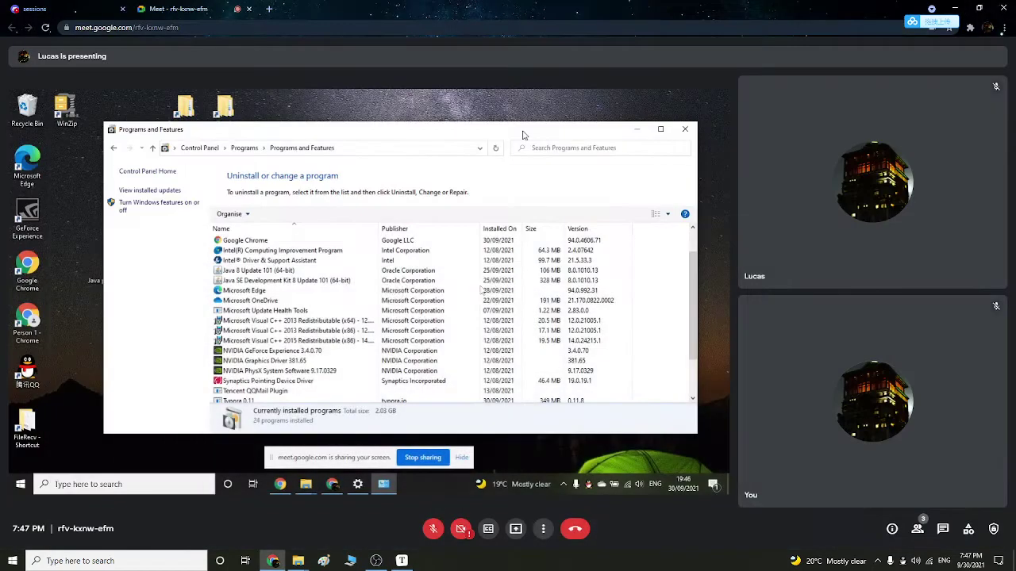
Close the Programs and Features window and reopen the list of installed programs through Control Panel
{"action": "left_click", "coordinate": [682, 135]}
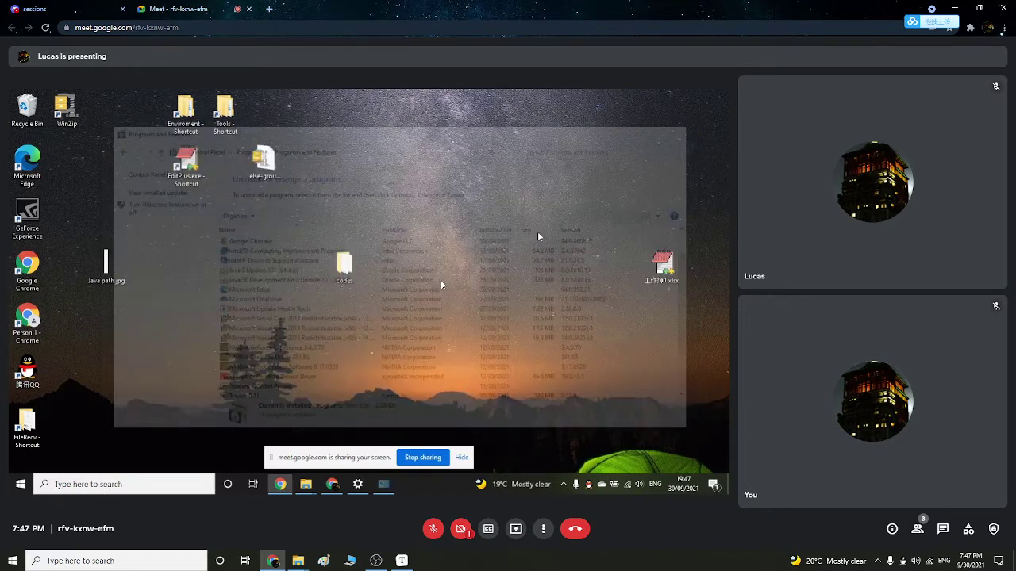
{"action": "key", "text": "super+s"}
{"action": "type", "text": "cont"}
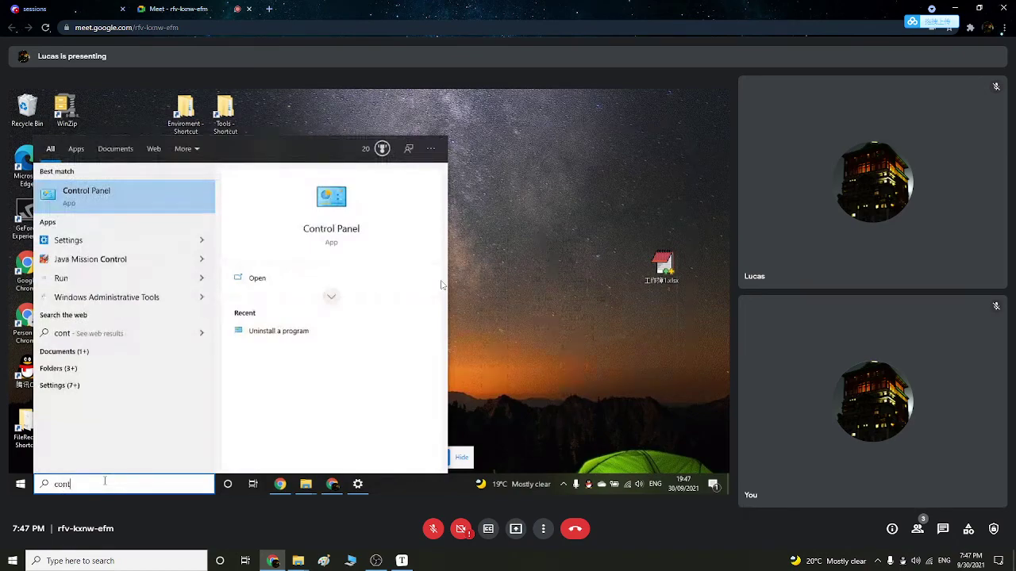
{"action": "key", "text": "Return"}
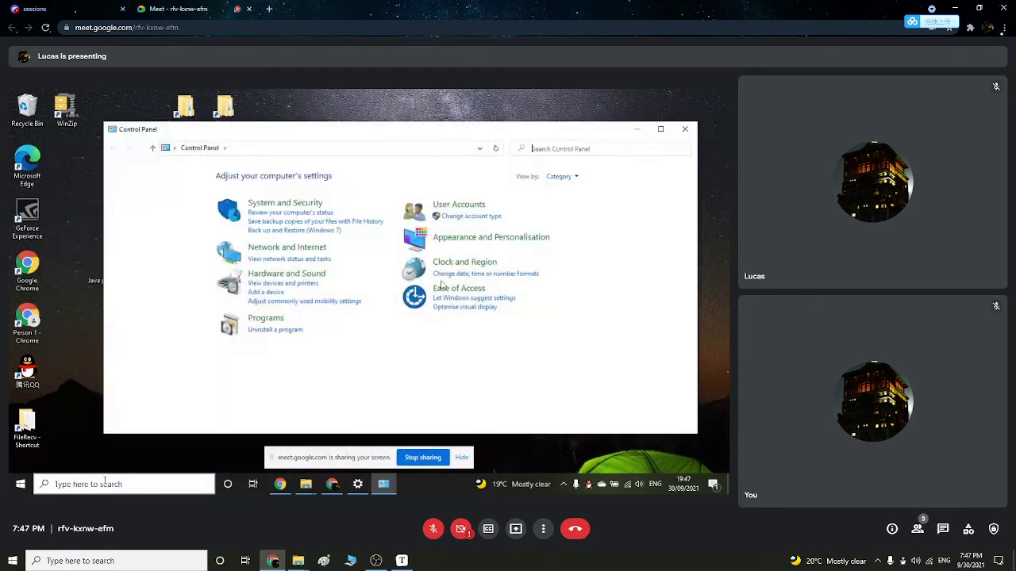
{"action": "left_click", "coordinate": [279, 330]}
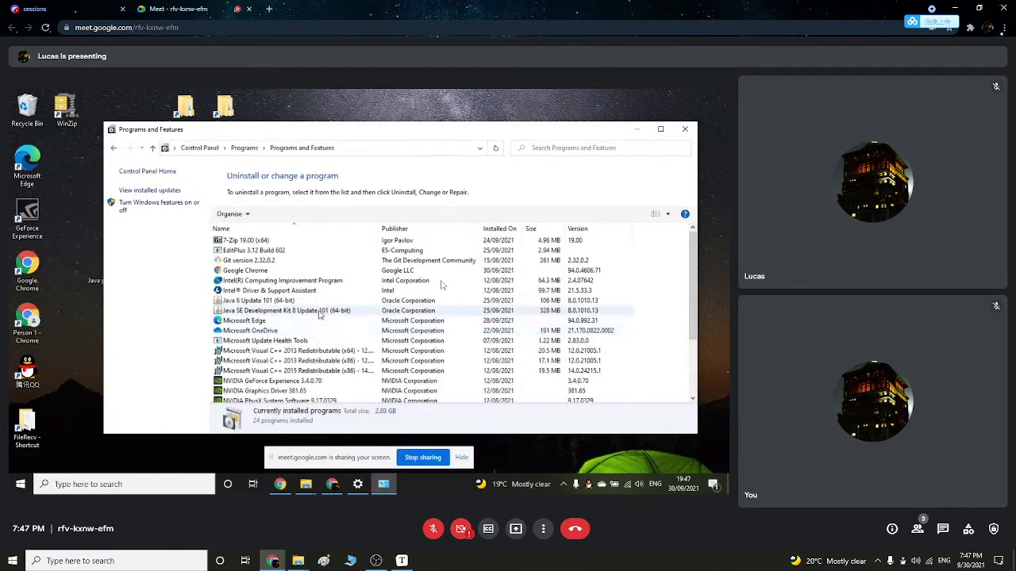
Capture the shared Programs and Features window as a snip with Snipping Tool
{"action": "left_click", "coordinate": [401, 562]}
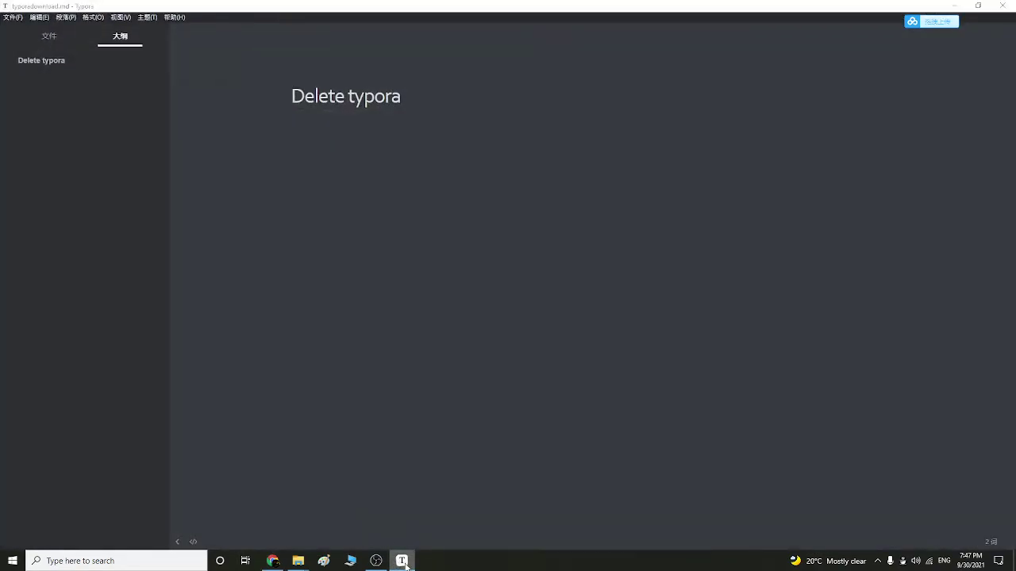
{"action": "left_click", "coordinate": [403, 562]}
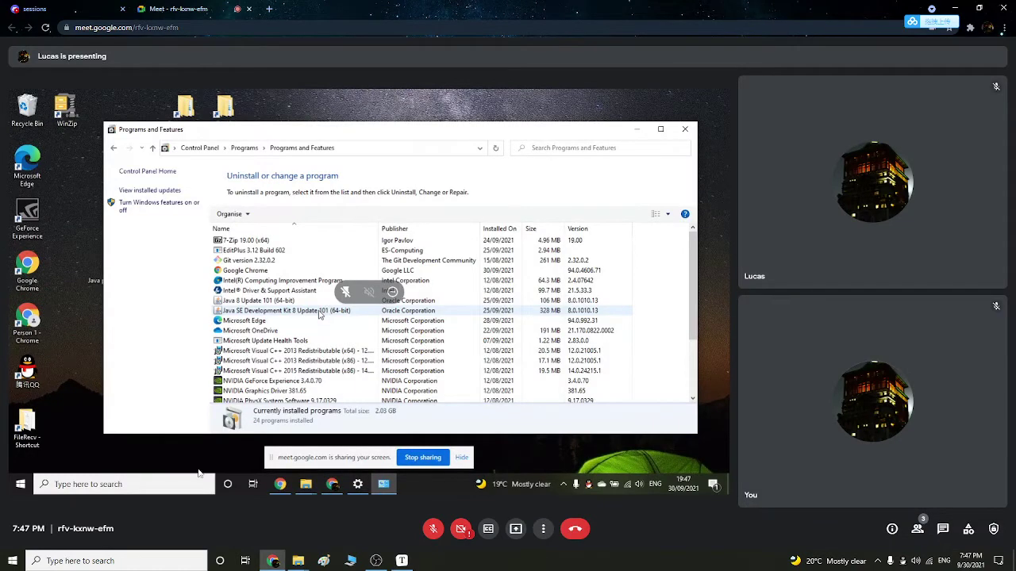
{"action": "left_click", "coordinate": [143, 561]}
{"action": "type", "text": "s"}
{"action": "left_click", "coordinate": [173, 277]}
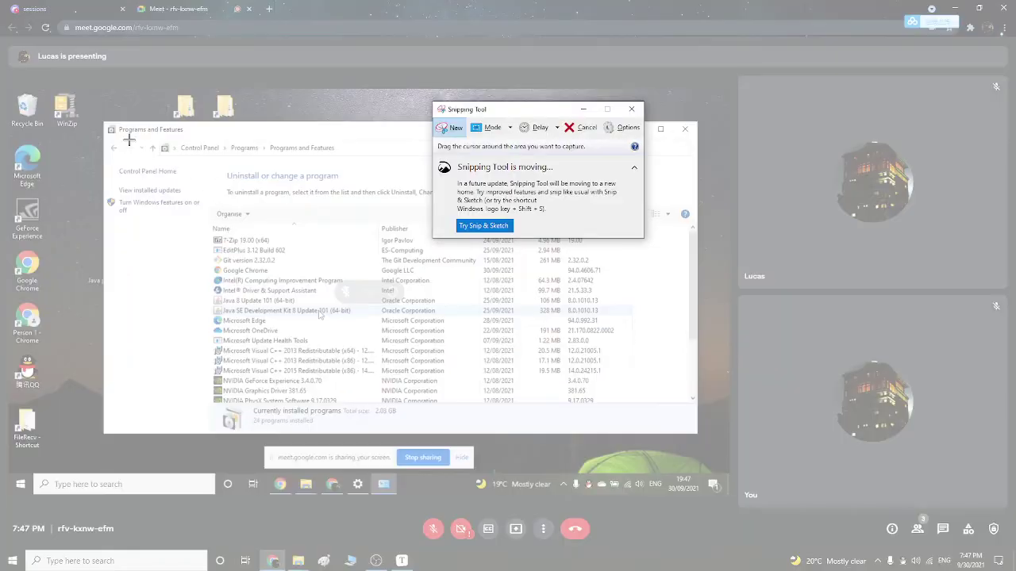
{"action": "left_click_drag", "start_coordinate": [104, 123], "coordinate": [697, 435]}
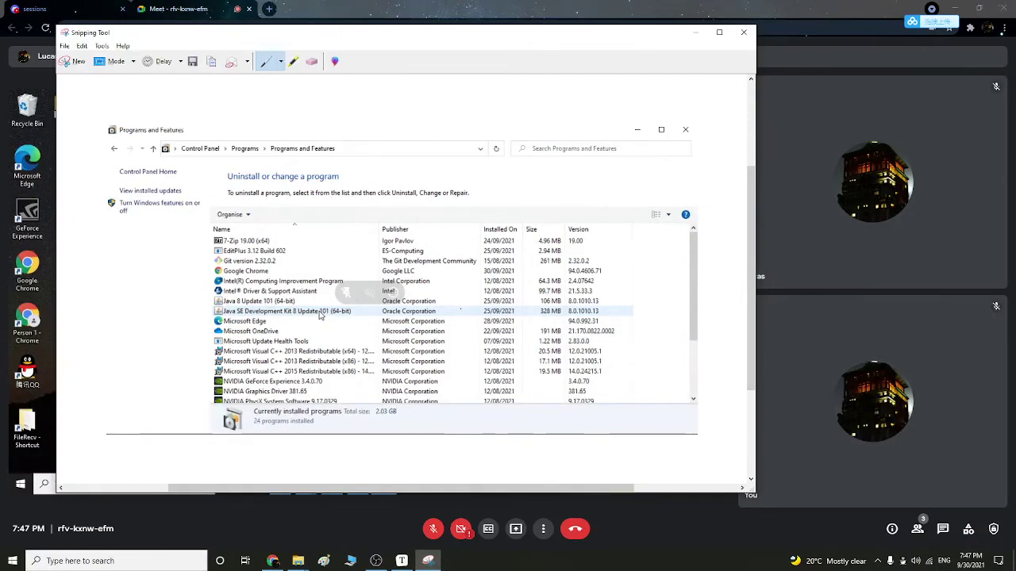
Save the snip as typora1.PNG in the Pictures library and close Snipping Tool
{"action": "key", "text": "ctrl+s"}
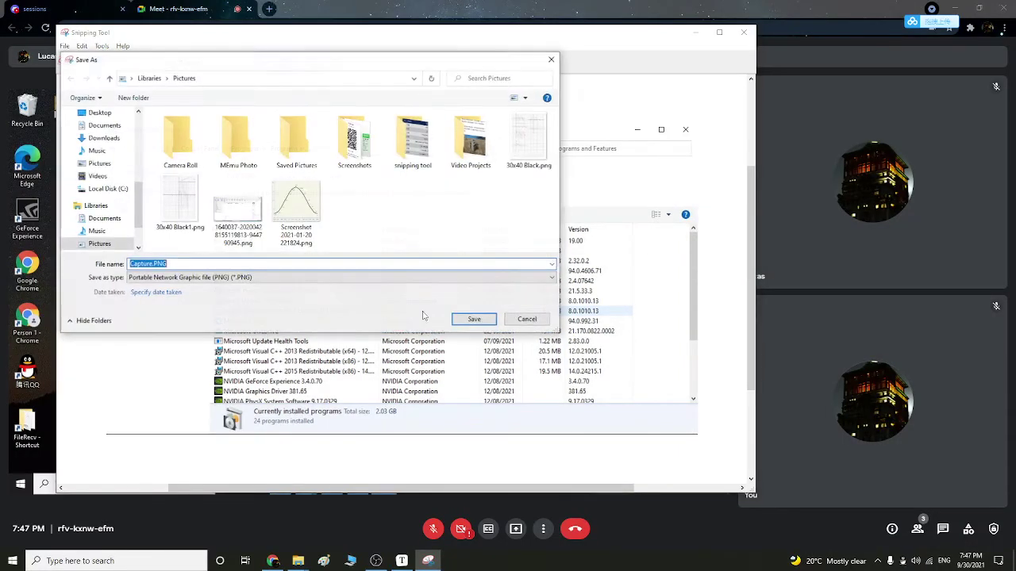
{"action": "left_click", "coordinate": [151, 265]}
{"action": "key", "text": "BackSpace"}
{"action": "key", "text": "BackSpace"}
{"action": "key", "text": "BackSpace"}
{"action": "key", "text": "BackSpace"}
{"action": "key", "text": "BackSpace"}
{"action": "key", "text": "BackSpace"}
{"action": "key", "text": "BackSpace"}
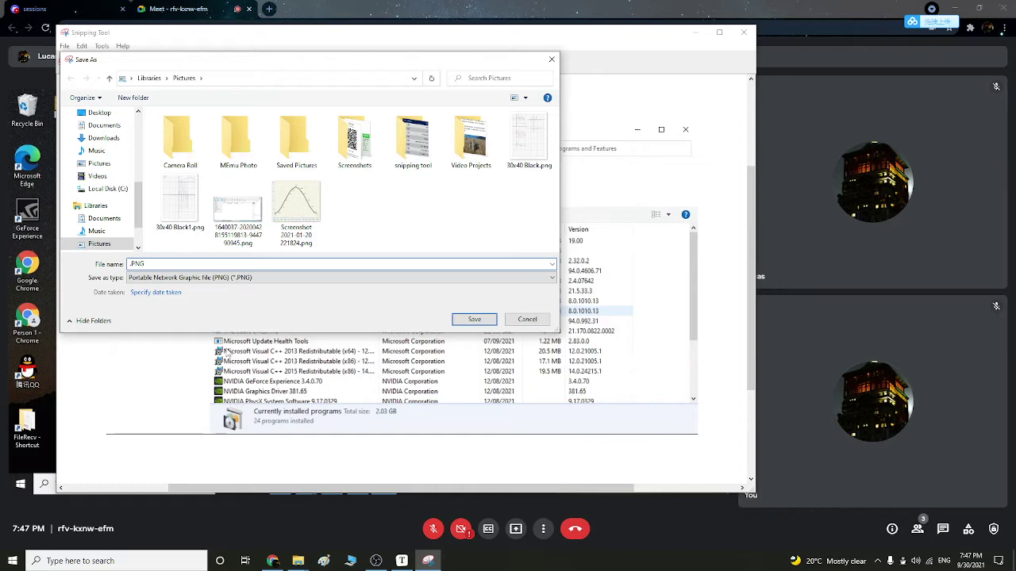
{"action": "type", "text": "typora1"}
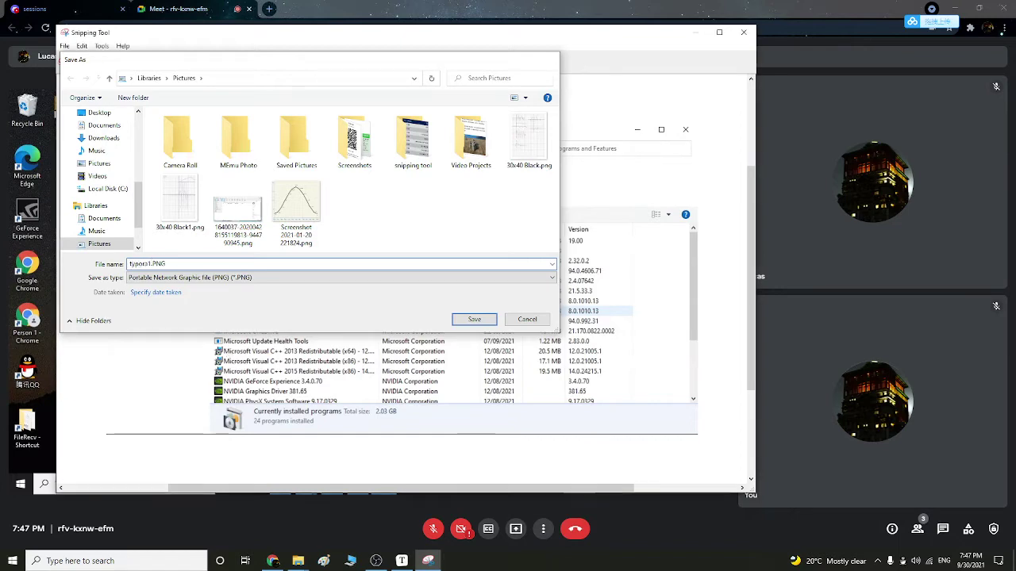
{"action": "key", "text": "Return"}
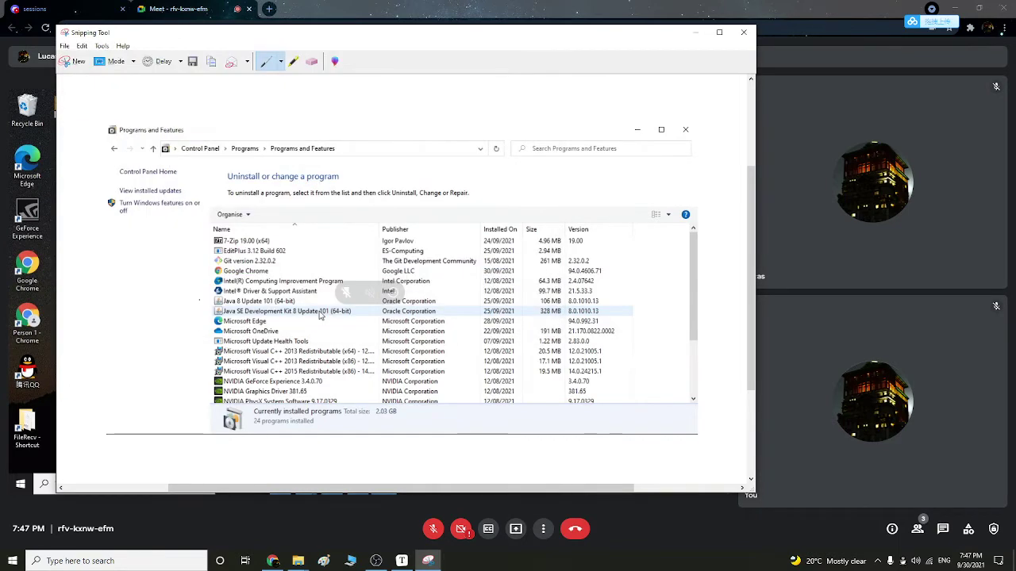
{"action": "left_click", "coordinate": [738, 36]}
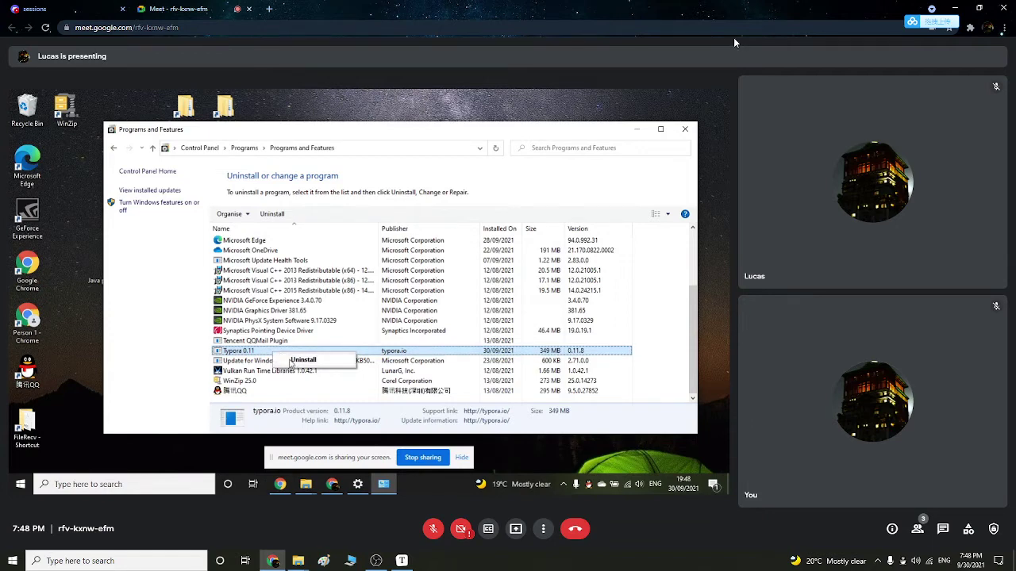
{"action": "left_click", "coordinate": [183, 561]}
{"action": "type", "text": "s"}
{"action": "left_click", "coordinate": [136, 281]}
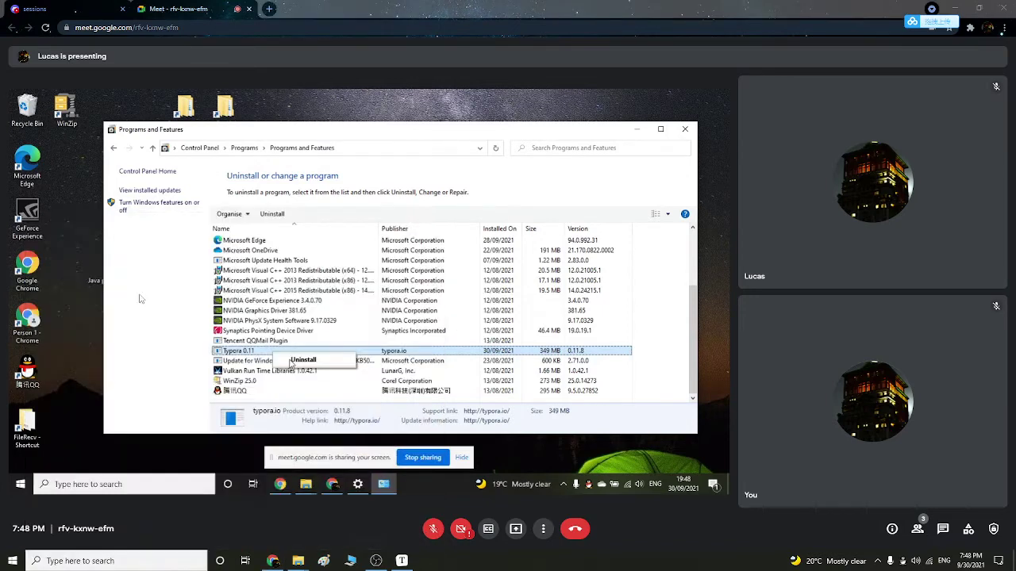
{"action": "left_click", "coordinate": [453, 128]}
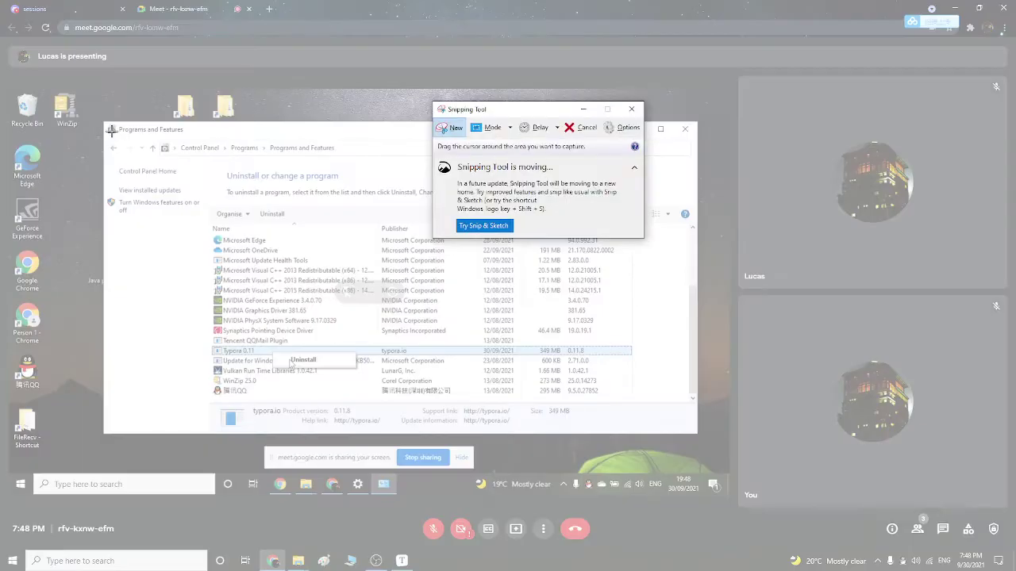
{"action": "left_click_drag", "start_coordinate": [101, 127], "coordinate": [635, 396]}
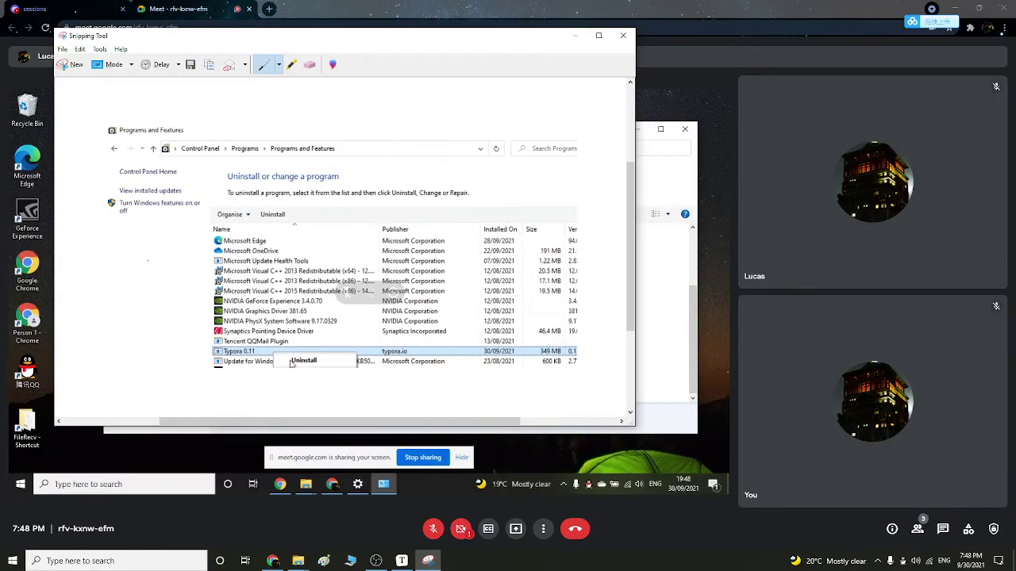
{"action": "left_click", "coordinate": [623, 35]}
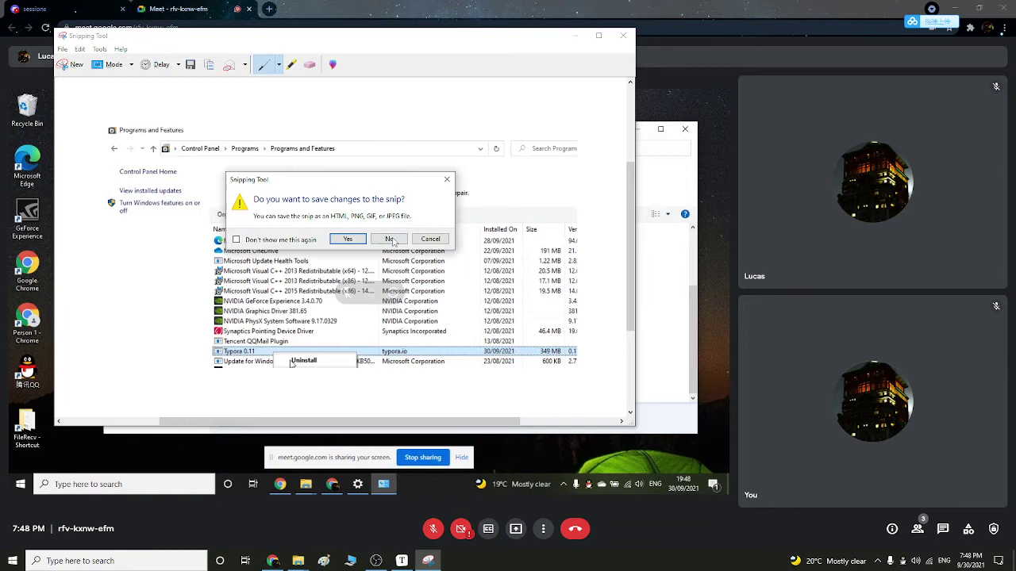
{"action": "left_click", "coordinate": [391, 239]}
Snip the Programs and Features window with Typora 0.11 selected and circle its Uninstall option with the pen
{"action": "key", "text": "super"}
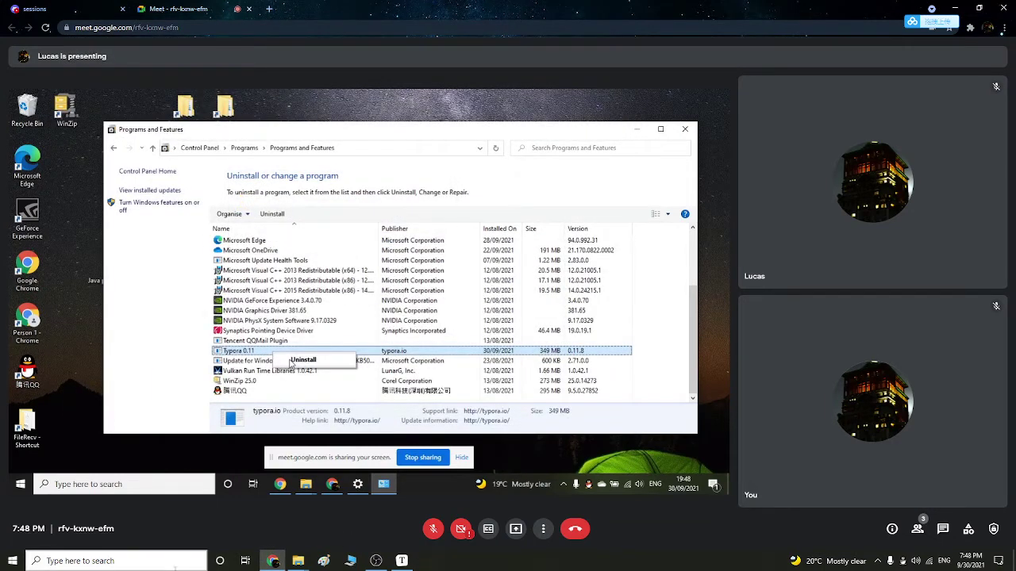
{"action": "type", "text": "s"}
{"action": "key", "text": "Return"}
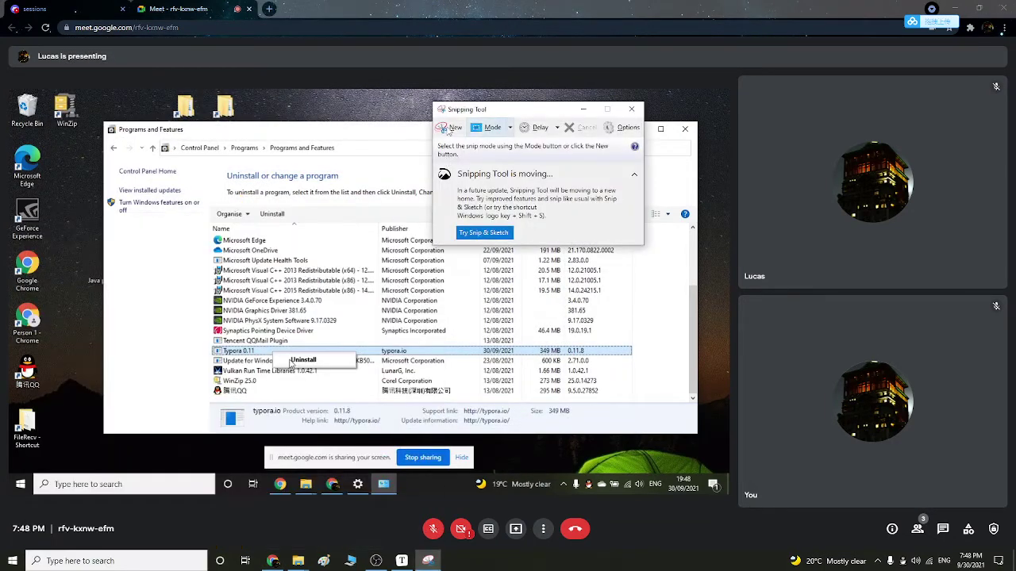
{"action": "key", "text": "ctrl+n"}
{"action": "left_click_drag", "start_coordinate": [104, 123], "coordinate": [691, 431]}
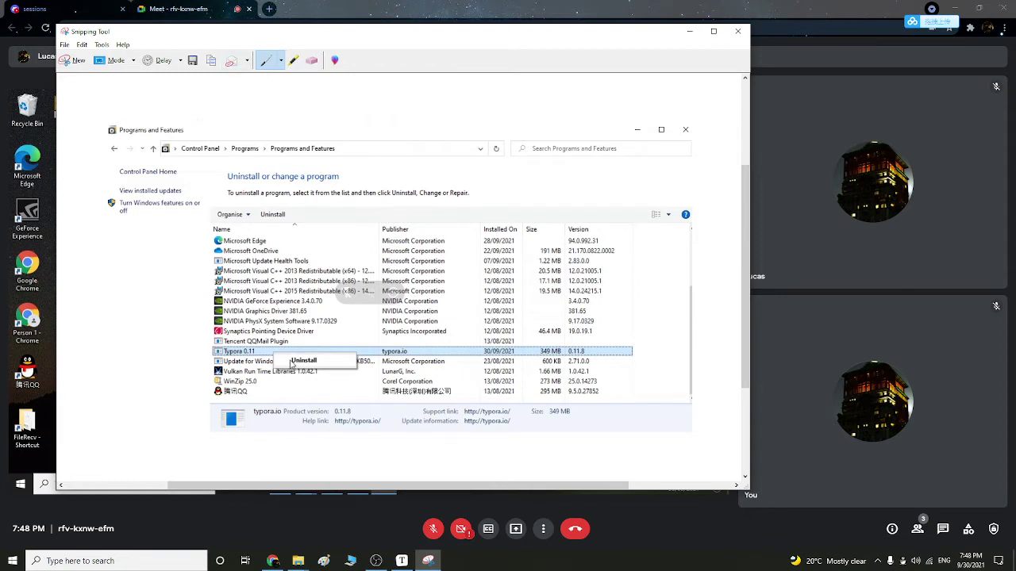
{"action": "mouse_move", "coordinate": [300, 379]}
{"action": "left_mouse_down"}
{"action": "mouse_move", "coordinate": [368, 367]}
{"action": "mouse_move", "coordinate": [319, 344]}
{"action": "left_mouse_up"}
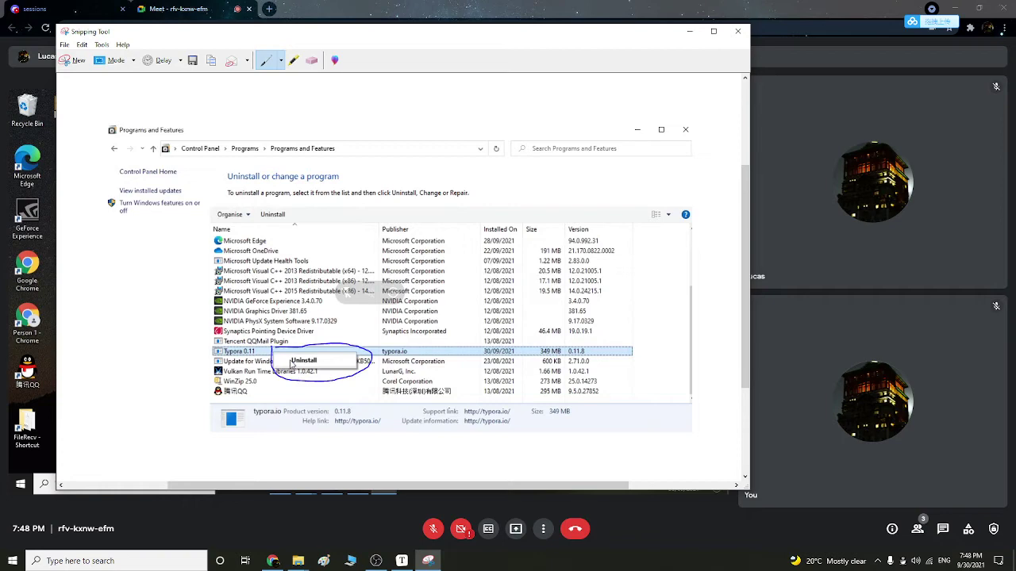
Save the annotated snip under the name typora in the Pictures library and close Snipping Tool
{"action": "key", "text": "ctrl+s"}
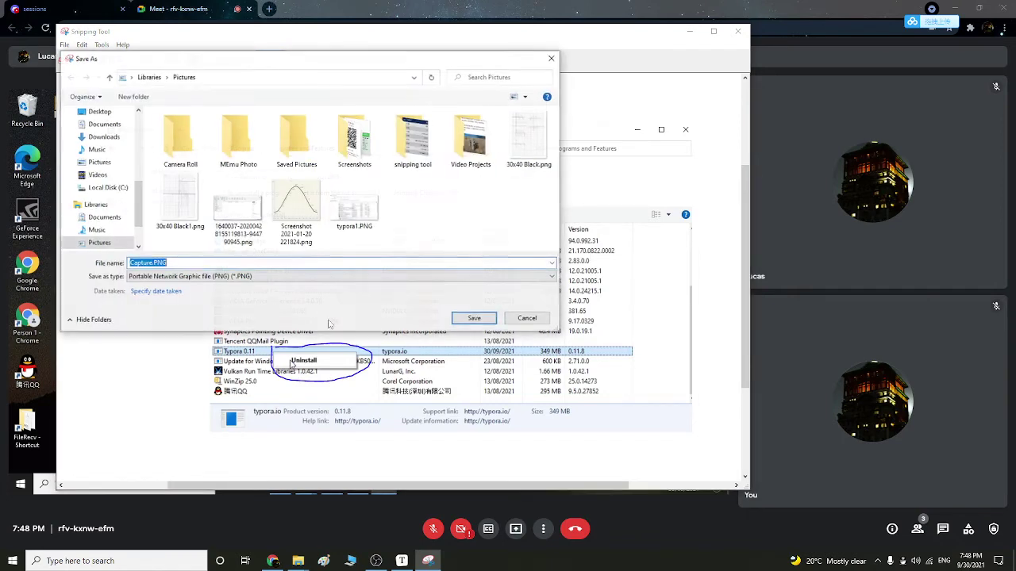
{"action": "left_click", "coordinate": [151, 262]}
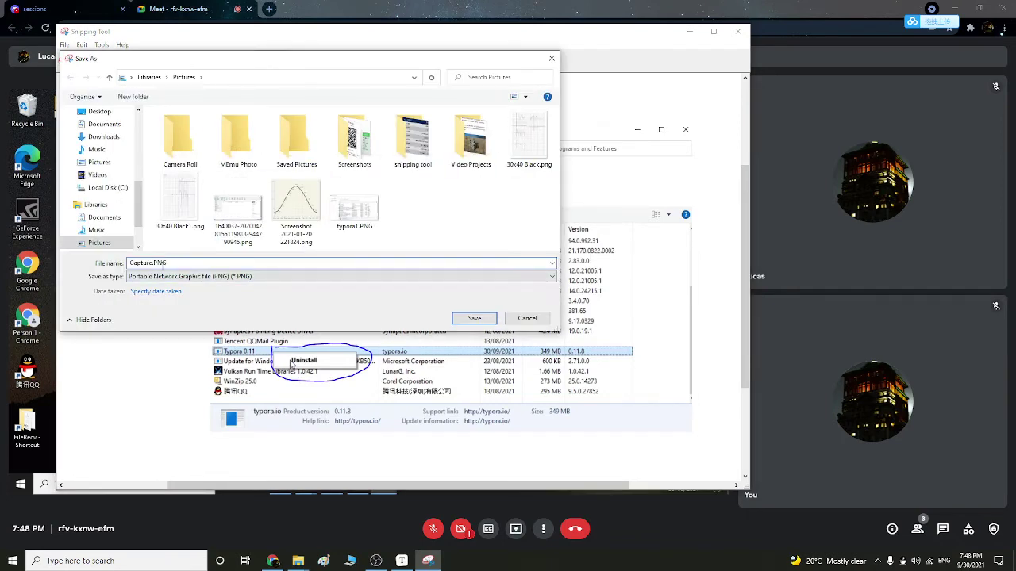
{"action": "key", "text": "shift+Home"}
{"action": "type", "text": "typora"}
{"action": "key", "text": "Return"}
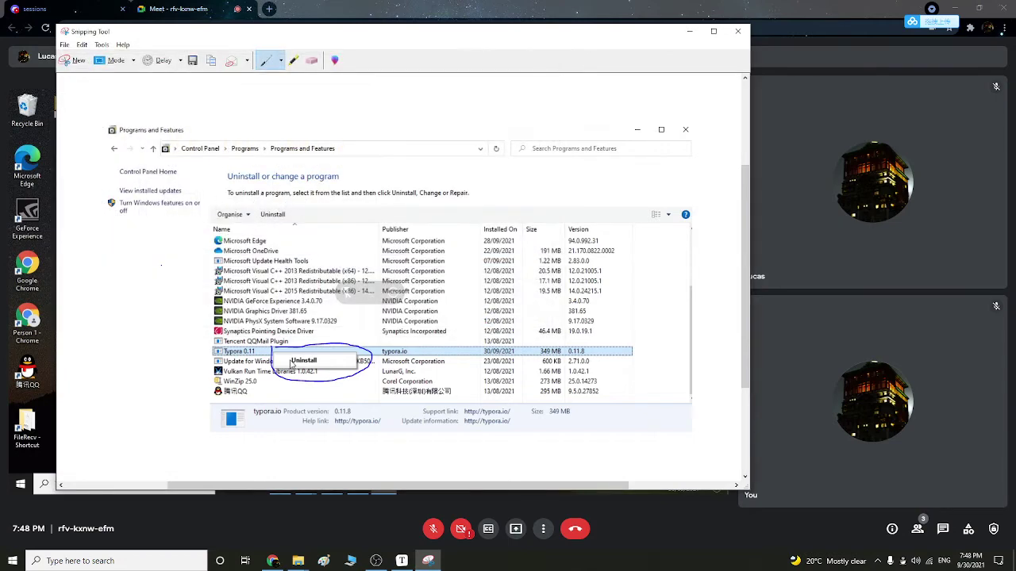
{"action": "left_click", "coordinate": [737, 31]}
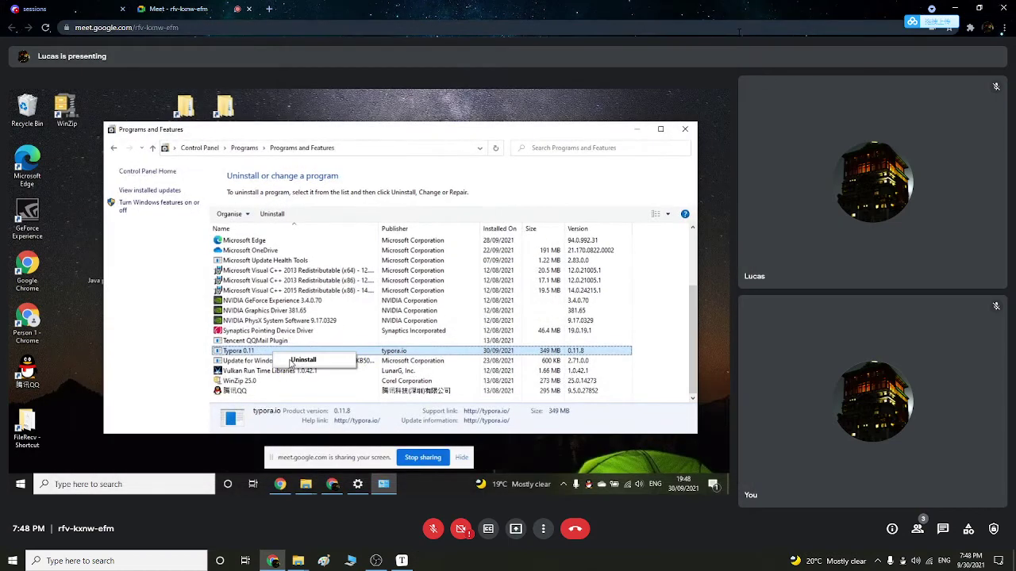
Uninstall Typora 0.11 completely from the shared computer, including all of its components
{"action": "left_click", "coordinate": [291, 363]}
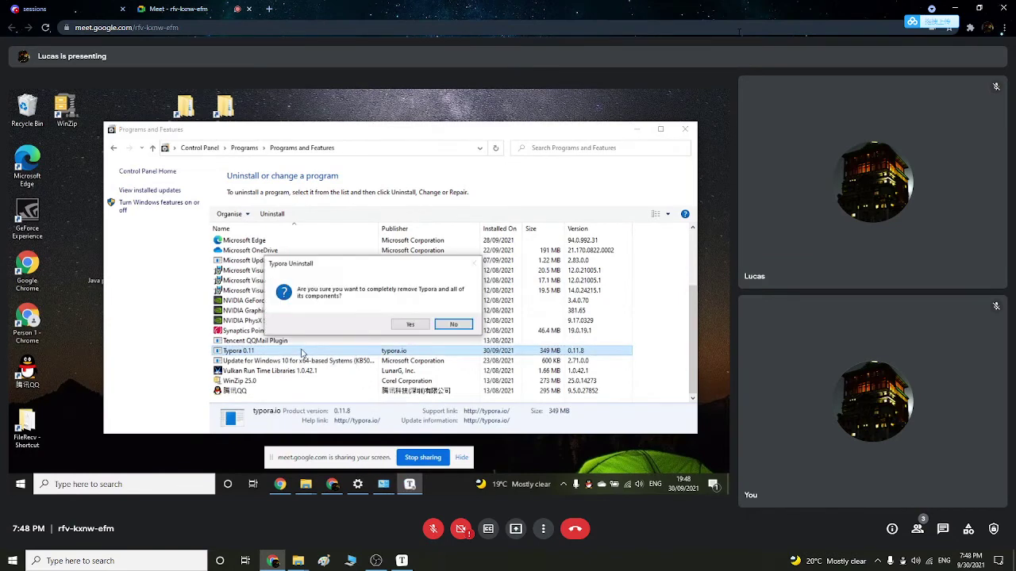
{"action": "left_click", "coordinate": [414, 326]}
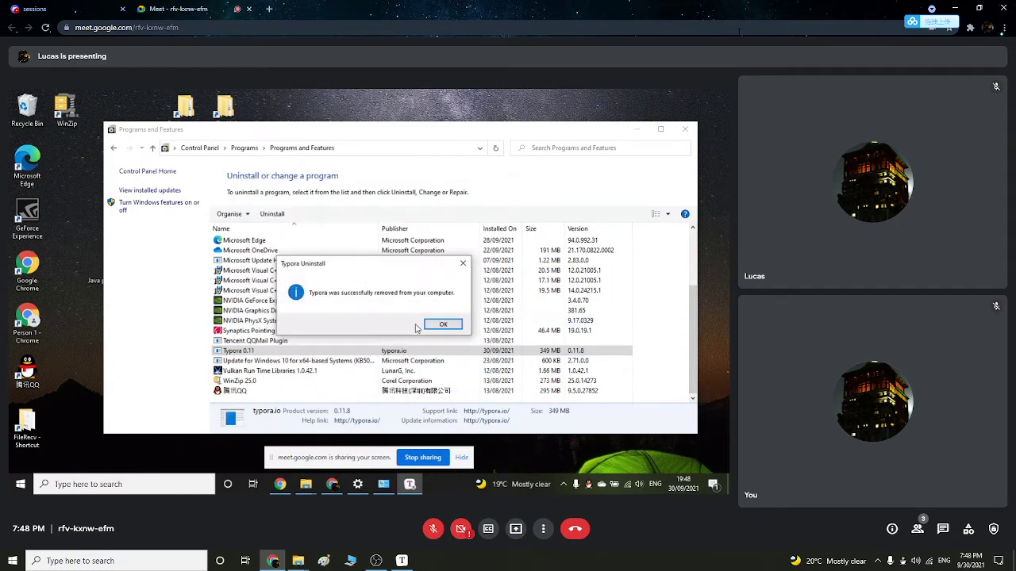
{"action": "left_click", "coordinate": [438, 323]}
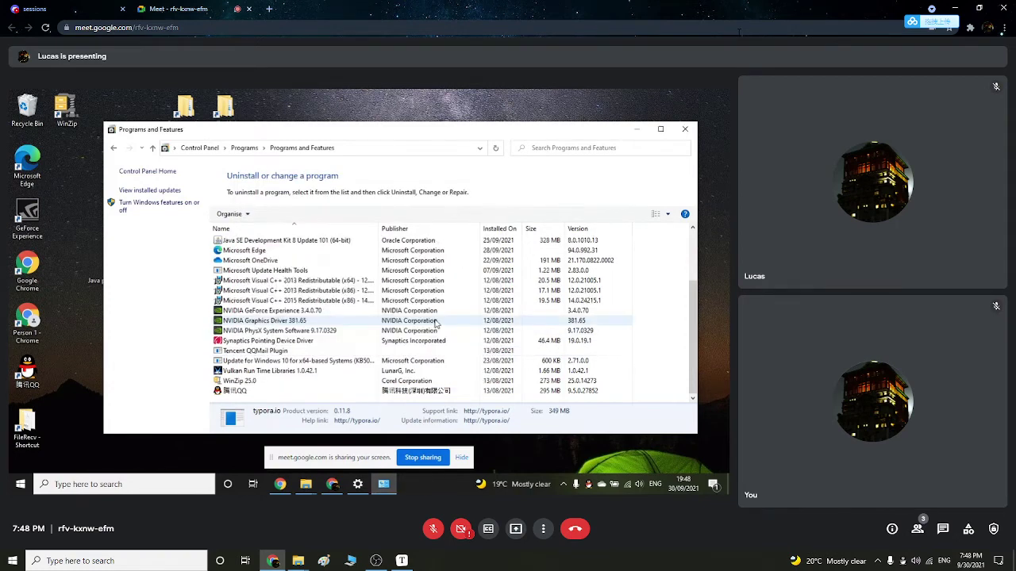
Minimise Programs and Features and bring up the typora folder in File Explorer
{"action": "left_click", "coordinate": [637, 129]}
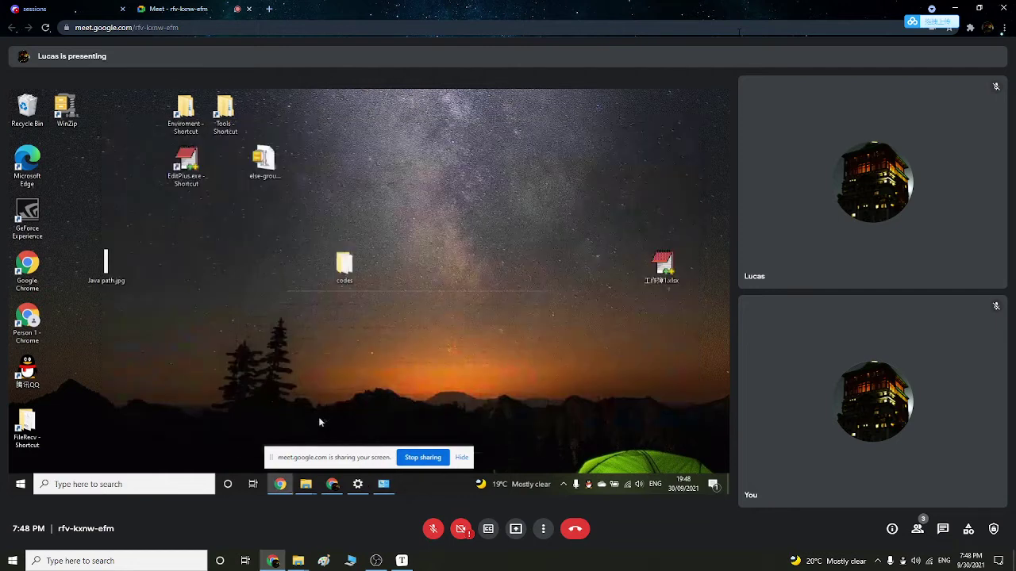
{"action": "mouse_move", "coordinate": [305, 483]}
{"action": "left_click", "coordinate": [342, 435]}
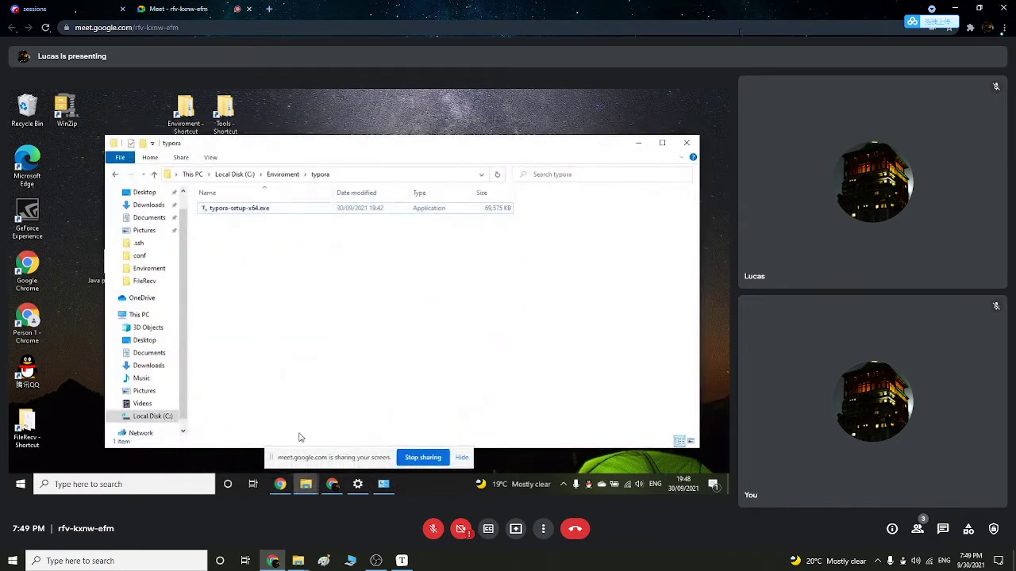
Switch to Chrome on the shared computer, close the old Typora tab and open the typora.io website in a new tab
{"action": "mouse_move", "coordinate": [280, 484]}
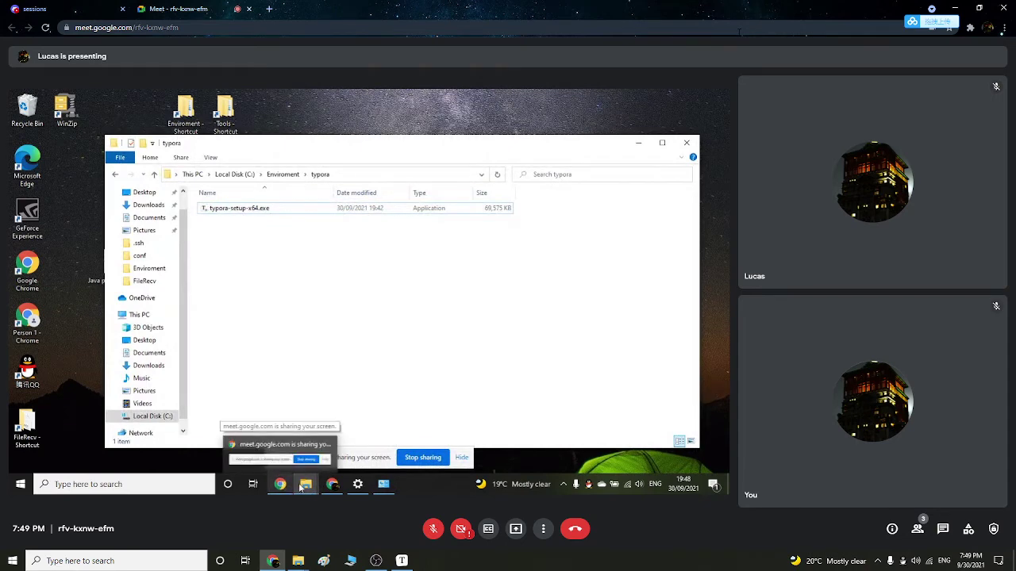
{"action": "left_click", "coordinate": [332, 484]}
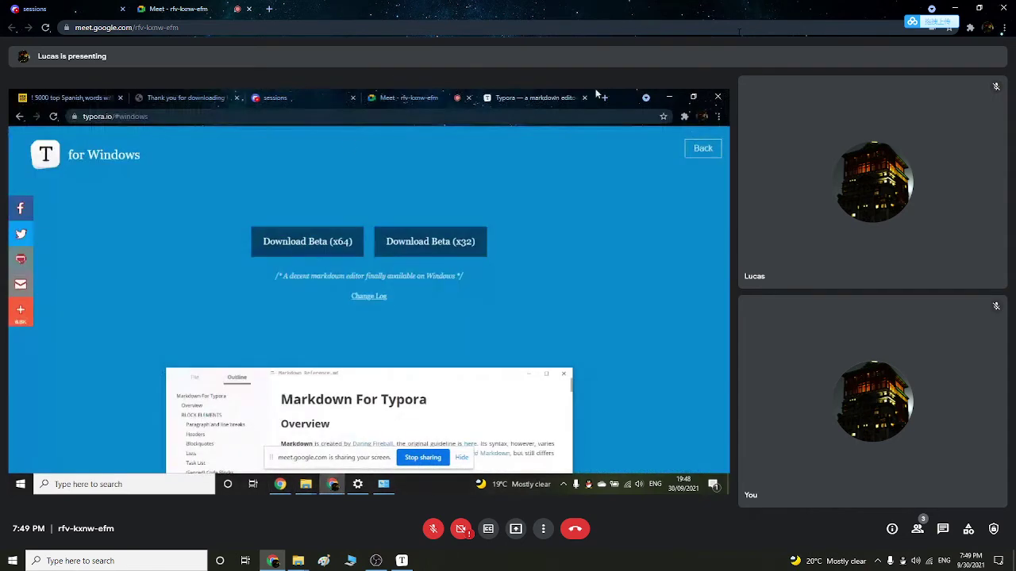
{"action": "left_click", "coordinate": [583, 98]}
{"action": "key", "text": "ctrl+t"}
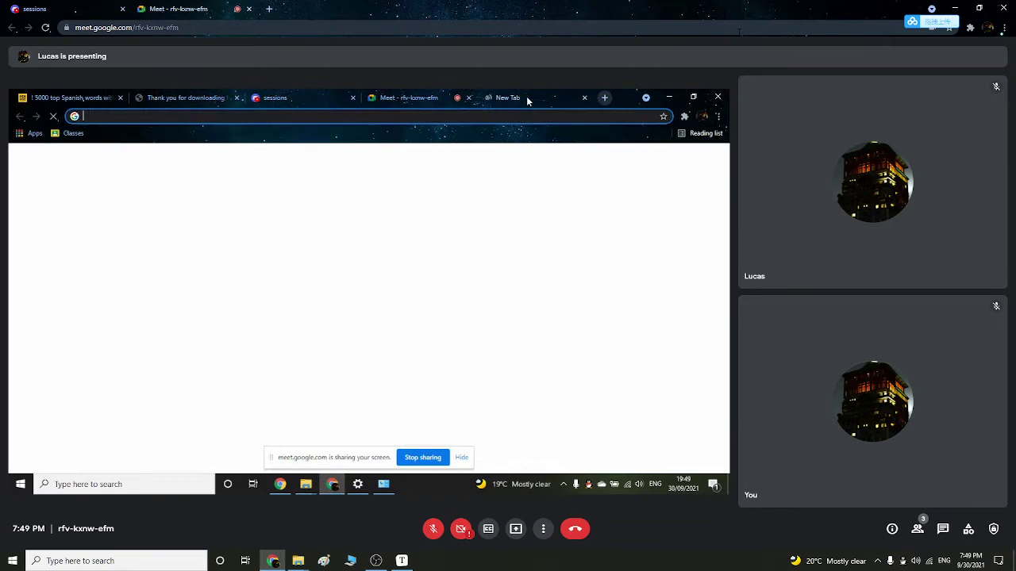
{"action": "type", "text": "typora"}
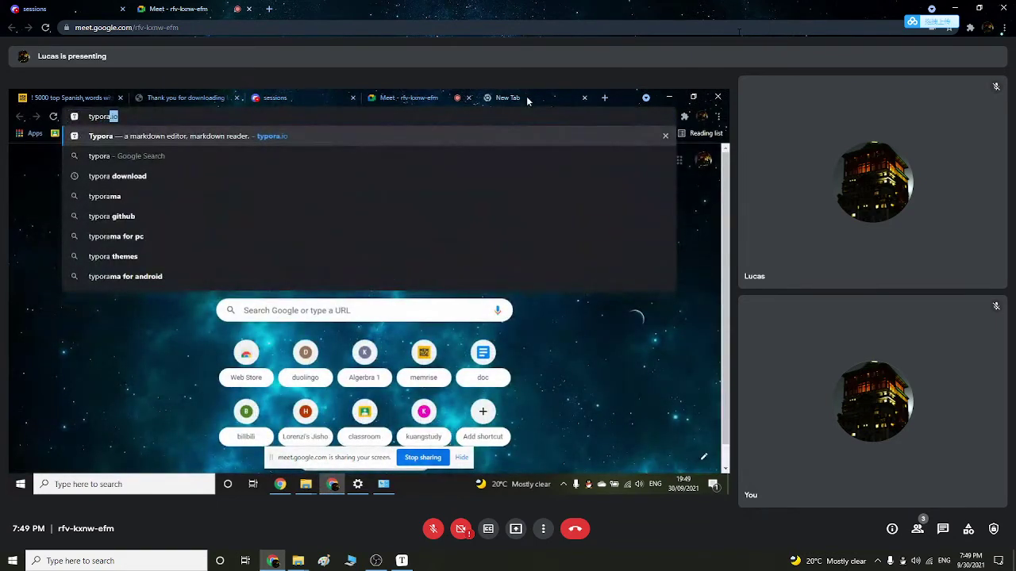
{"action": "key", "text": "Return"}
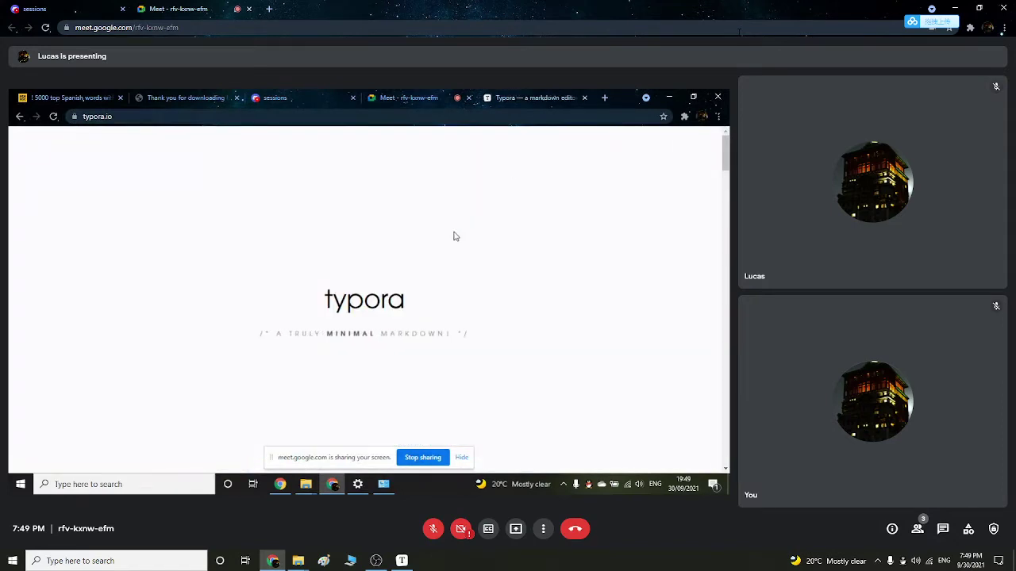
Go to the Download section of the Typora website and choose the Windows version
{"action": "scroll", "coordinate": [427, 296], "scroll_direction": "down", "scroll_amount": 1}
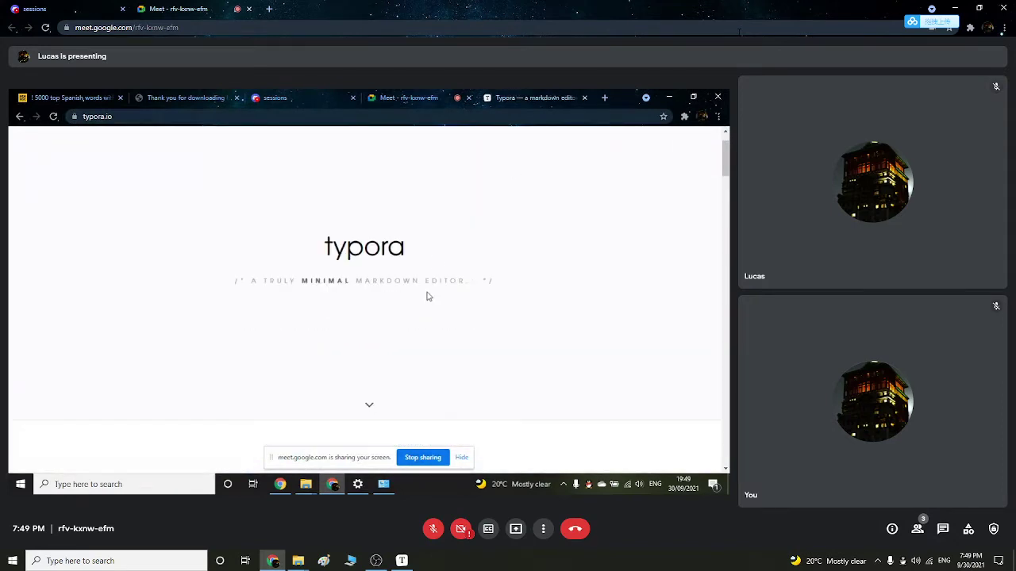
{"action": "scroll", "coordinate": [427, 296], "scroll_direction": "down", "scroll_amount": 4}
{"action": "scroll", "coordinate": [427, 296], "scroll_direction": "up", "scroll_amount": 3}
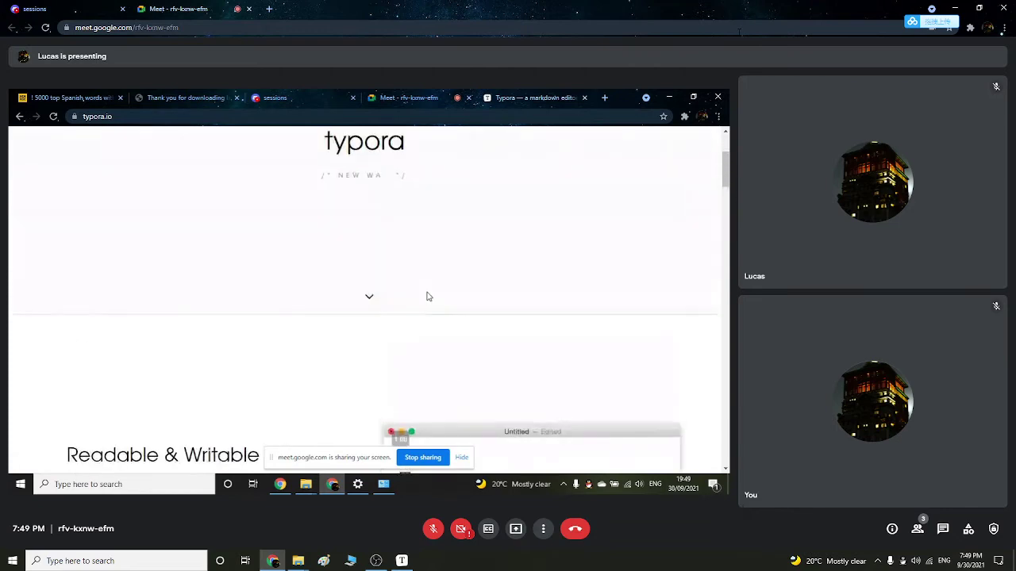
{"action": "scroll", "coordinate": [427, 296], "scroll_direction": "down", "scroll_amount": 8}
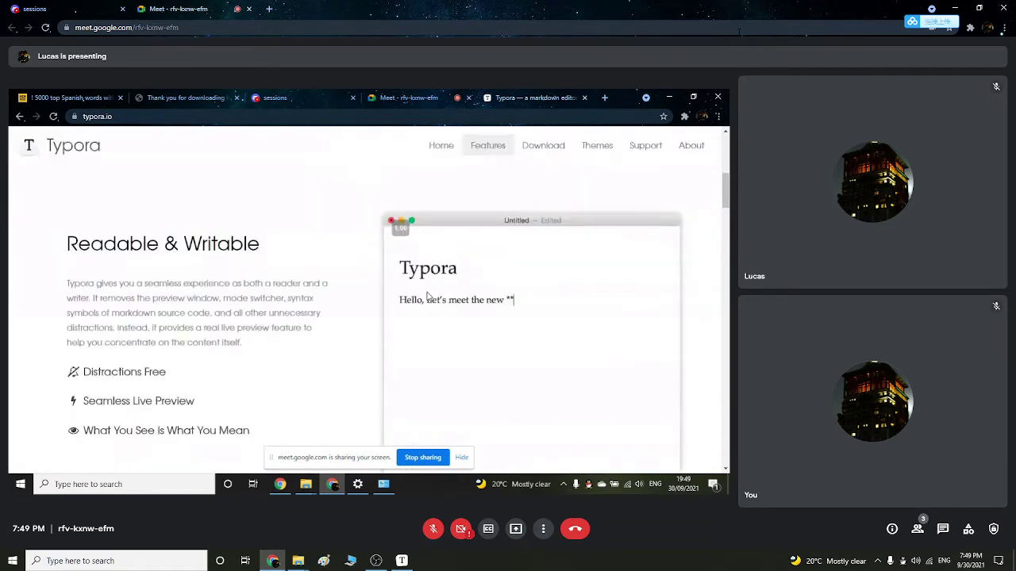
{"action": "left_click", "coordinate": [557, 154]}
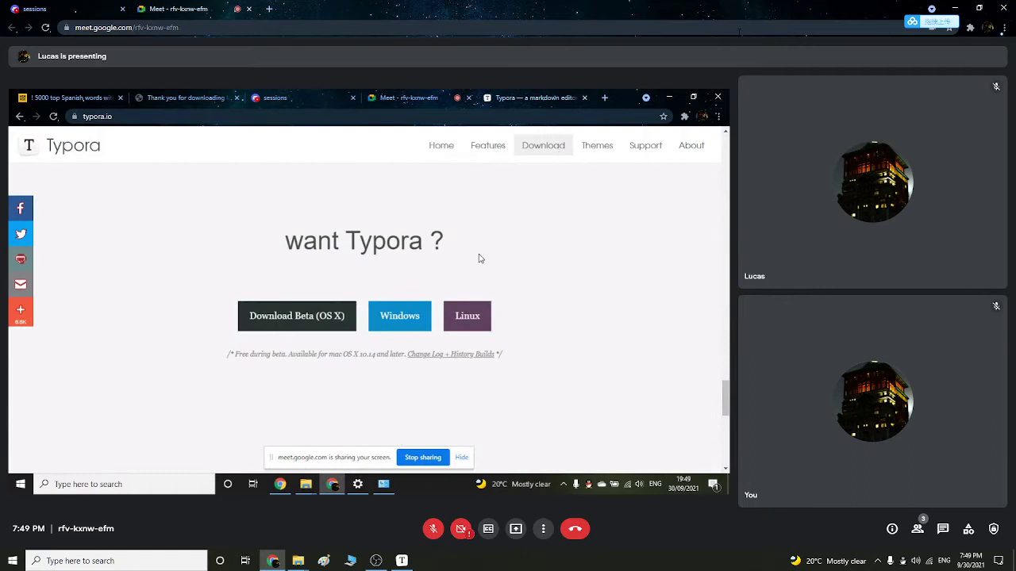
{"action": "left_click", "coordinate": [412, 328]}
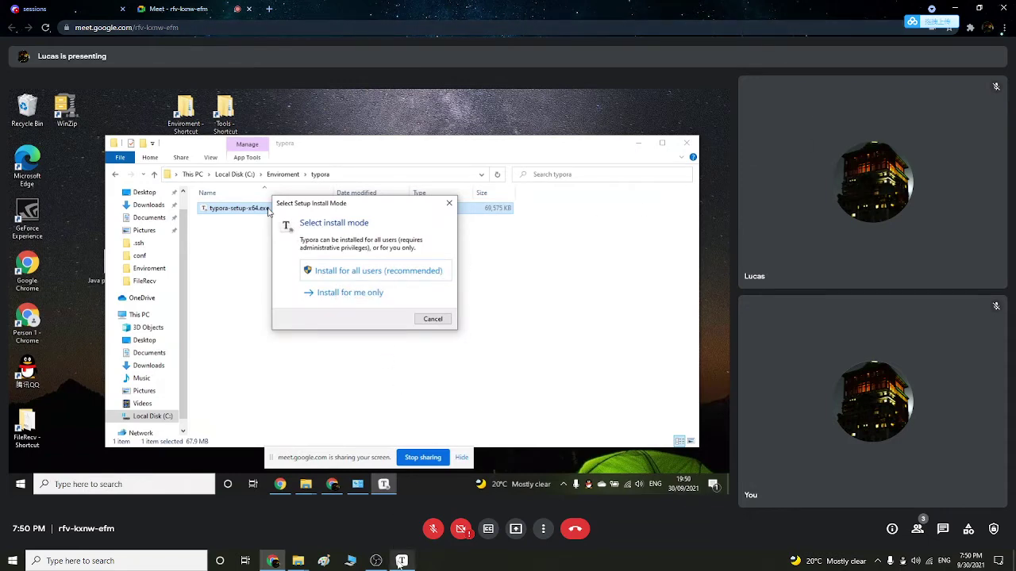
Open Snipping Tool, snip the typora folder window with the install mode dialog, and circle "Install for all users (recommended)" with the pen
{"action": "left_click", "coordinate": [150, 561]}
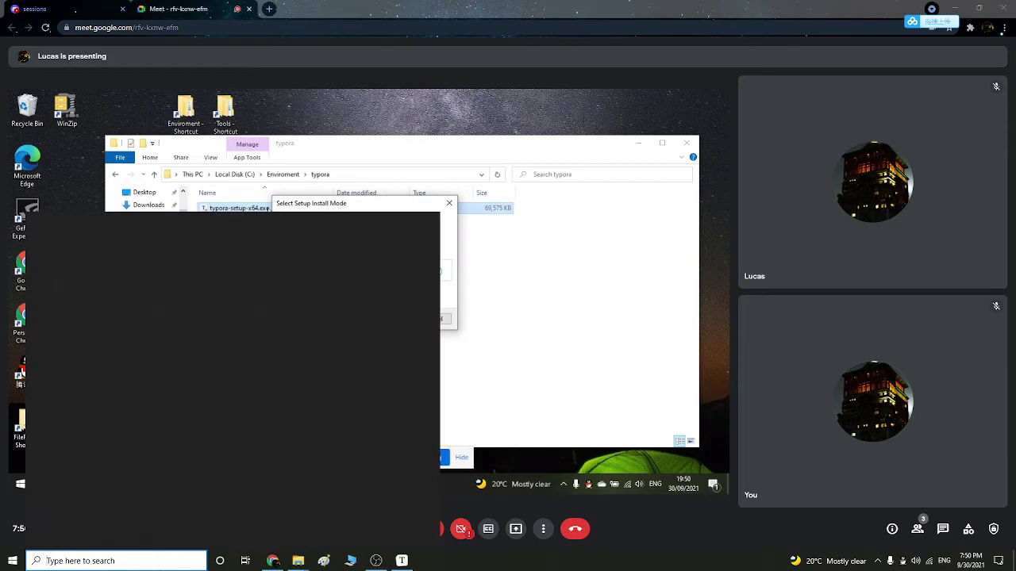
{"action": "type", "text": "snip"}
{"action": "key", "text": "Return"}
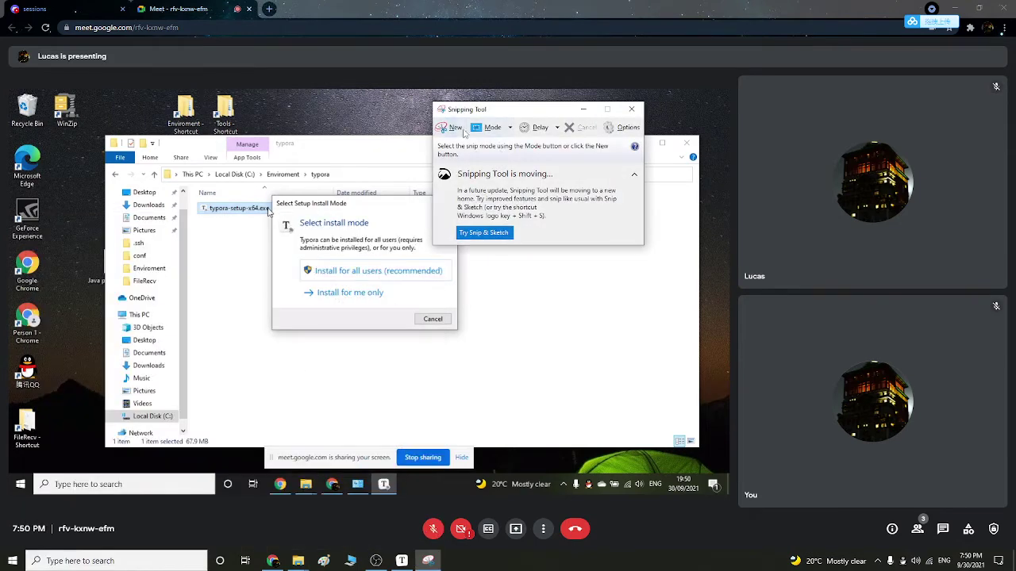
{"action": "left_click", "coordinate": [454, 127]}
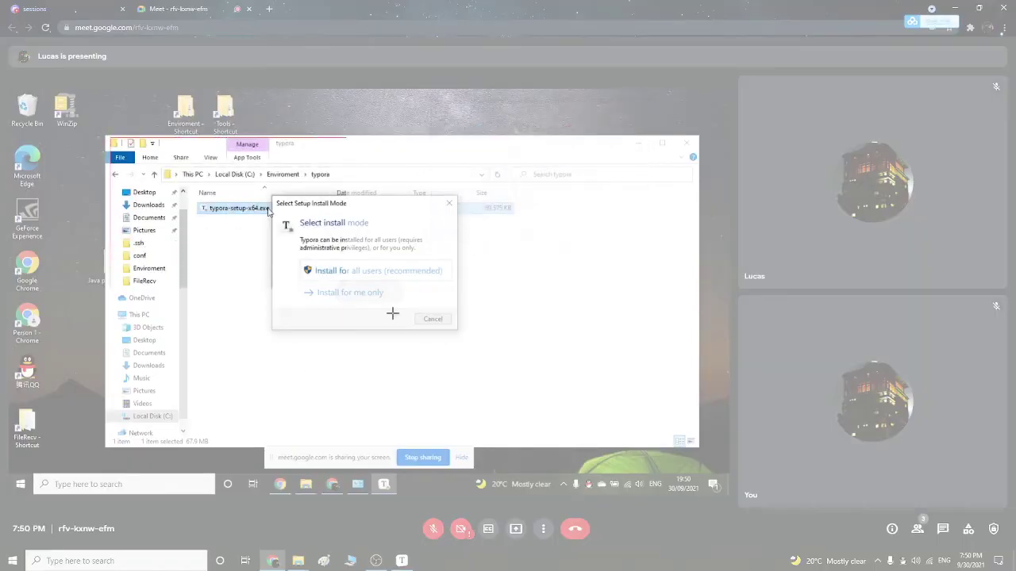
{"action": "left_click_drag", "start_coordinate": [108, 136], "coordinate": [692, 441]}
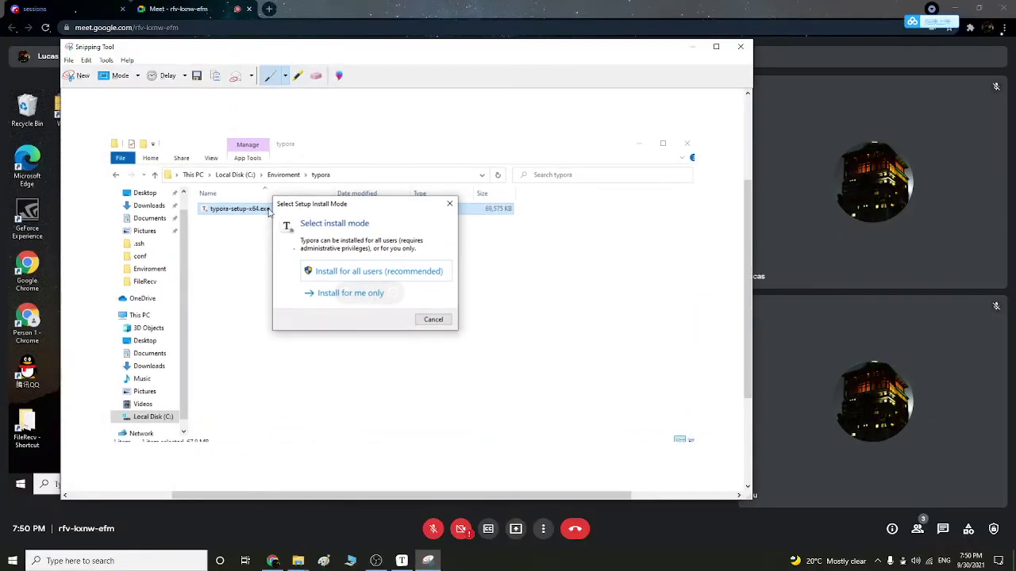
{"action": "mouse_move", "coordinate": [297, 283]}
{"action": "left_mouse_down"}
{"action": "mouse_move", "coordinate": [456, 275]}
{"action": "mouse_move", "coordinate": [311, 263]}
{"action": "left_mouse_up"}
{"action": "left_click", "coordinate": [423, 258]}
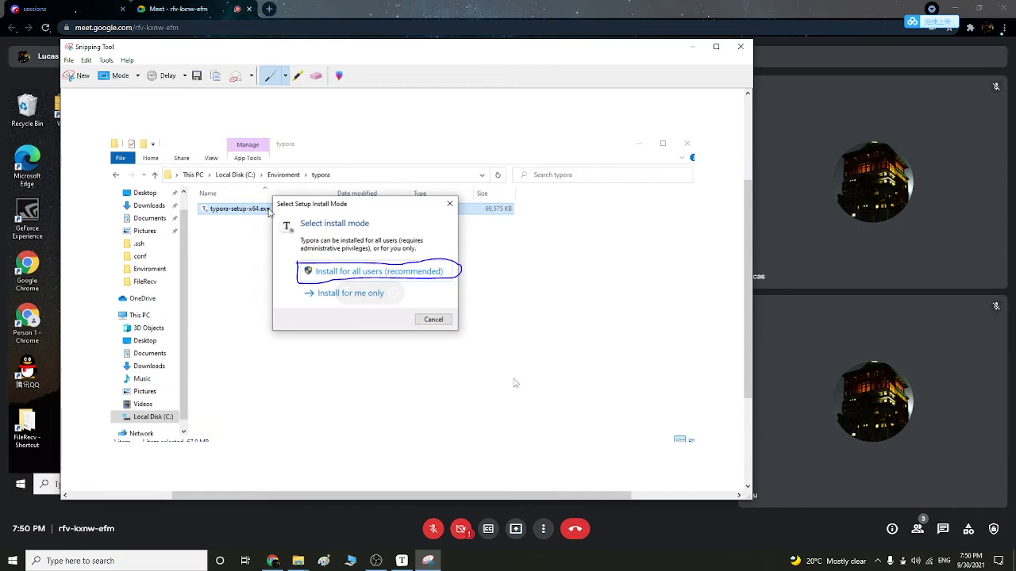
Save the annotated install mode snip as typora3 in the Pictures library and close Snipping Tool
{"action": "key", "text": "ctrl+s"}
{"action": "key", "text": "End"}
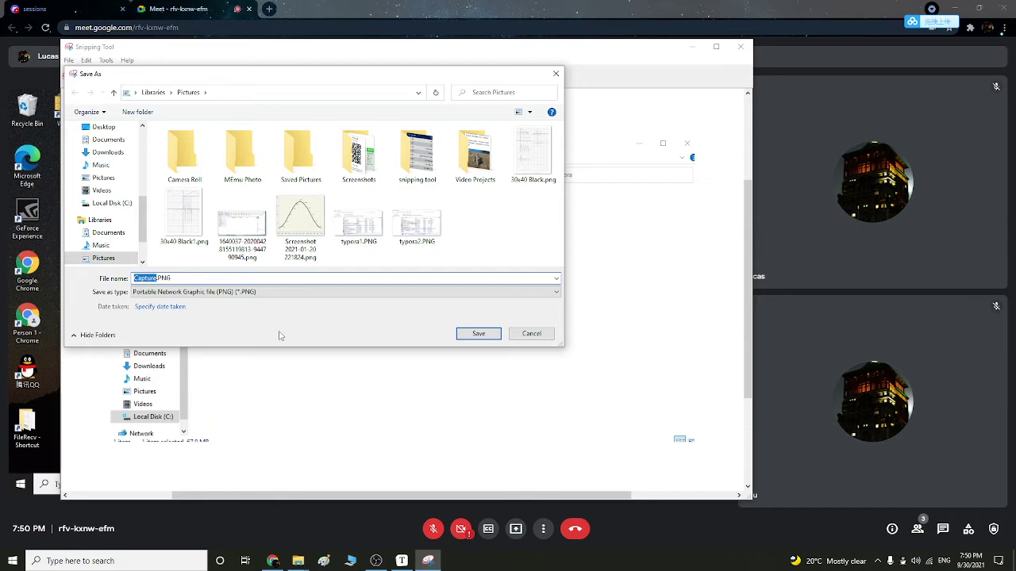
{"action": "type", "text": "typora"}
{"action": "key", "text": "Return"}
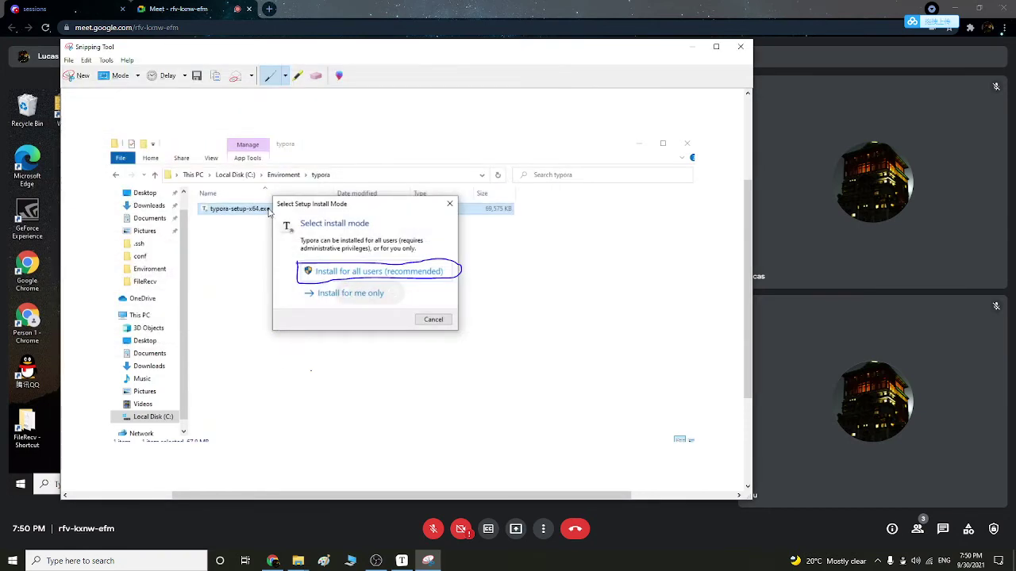
{"action": "left_click", "coordinate": [732, 47]}
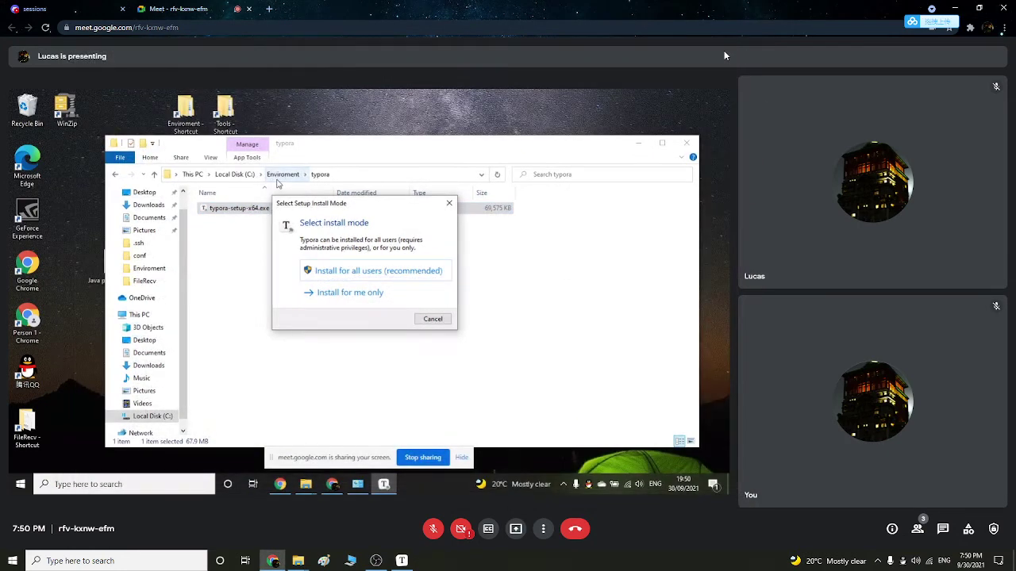
Choose to install Typora for all users and snip the setup's Select Destination Location page with Snipping Tool
{"action": "left_click", "coordinate": [349, 270]}
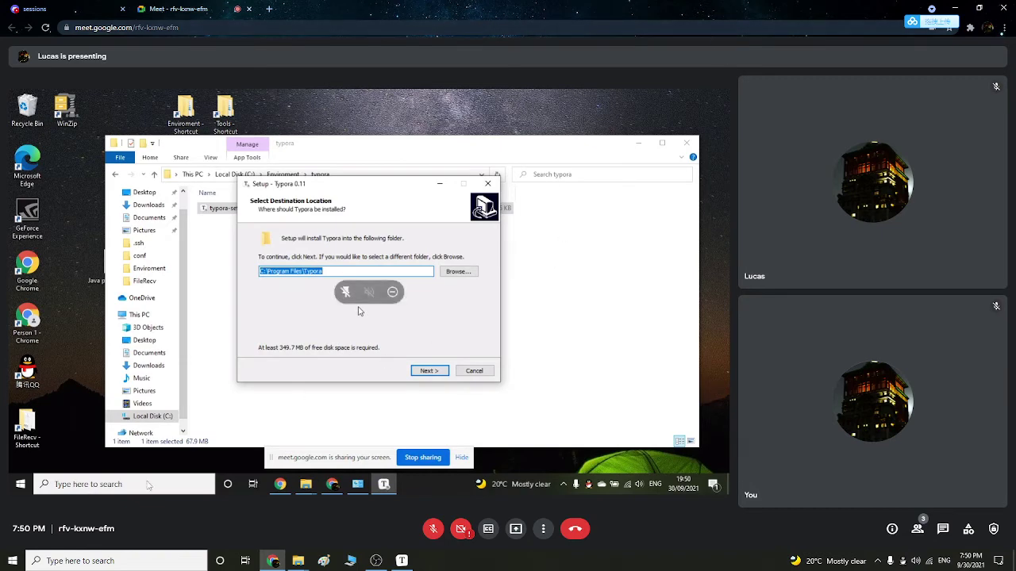
{"action": "left_click", "coordinate": [143, 561]}
{"action": "type", "text": "s"}
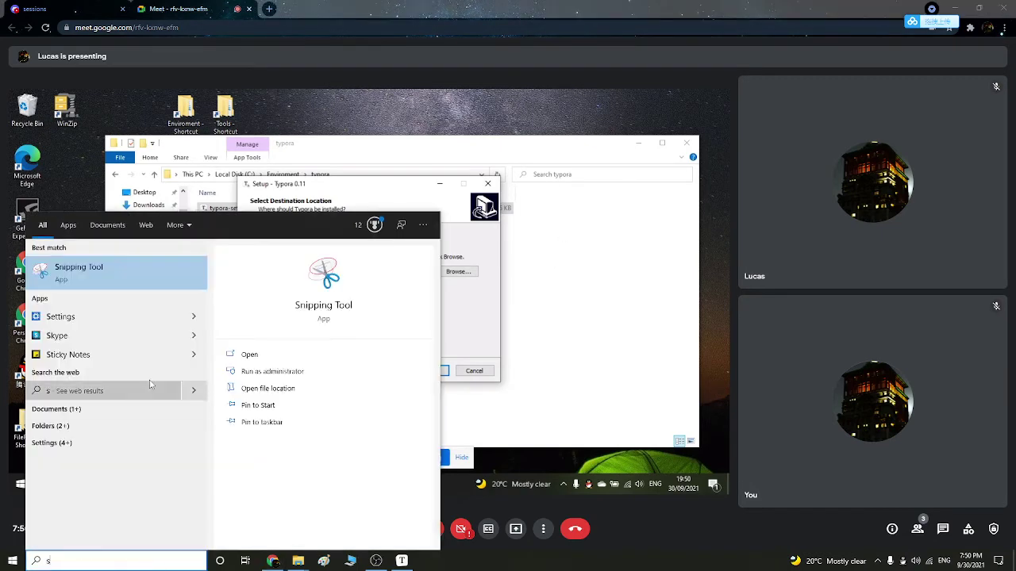
{"action": "left_click", "coordinate": [132, 266]}
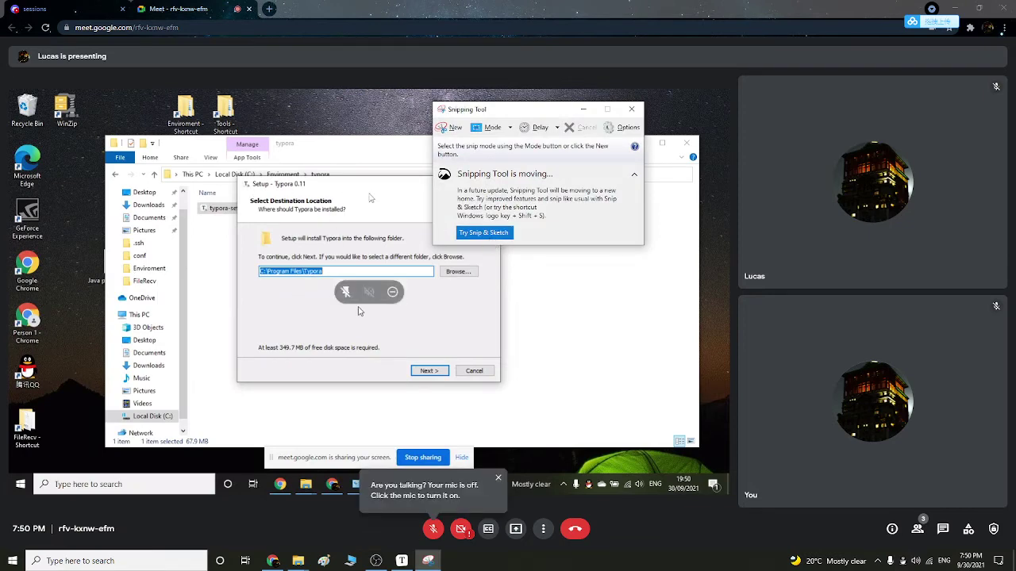
{"action": "left_click", "coordinate": [450, 128]}
{"action": "left_click_drag", "start_coordinate": [239, 185], "coordinate": [498, 379]}
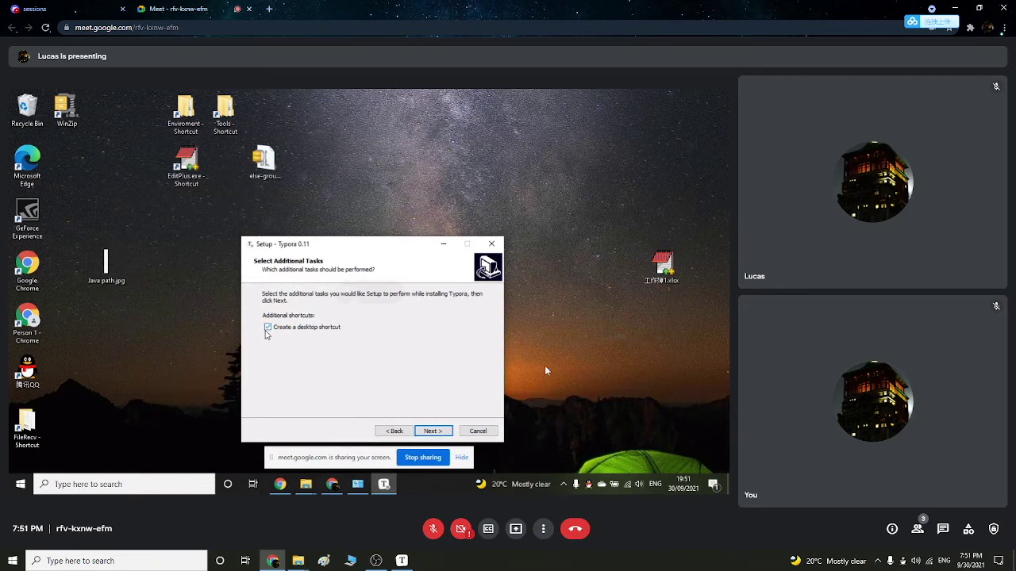
Snip the setup's Select Additional Tasks page with Snipping Tool and box the desktop shortcut checkbox with the red pen
{"action": "left_click", "coordinate": [119, 561]}
{"action": "type", "text": "s"}
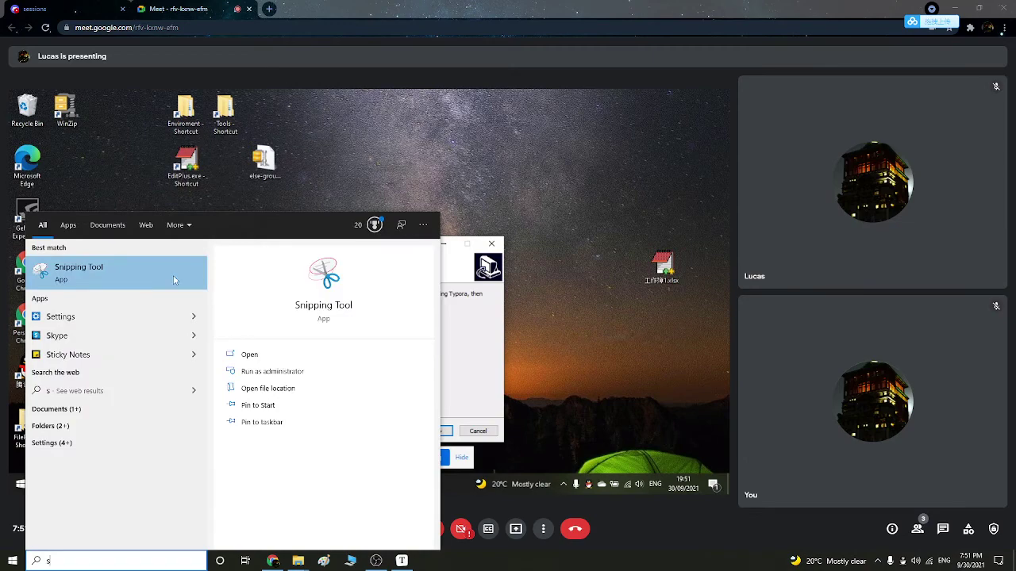
{"action": "left_click", "coordinate": [173, 275]}
{"action": "left_click", "coordinate": [449, 132]}
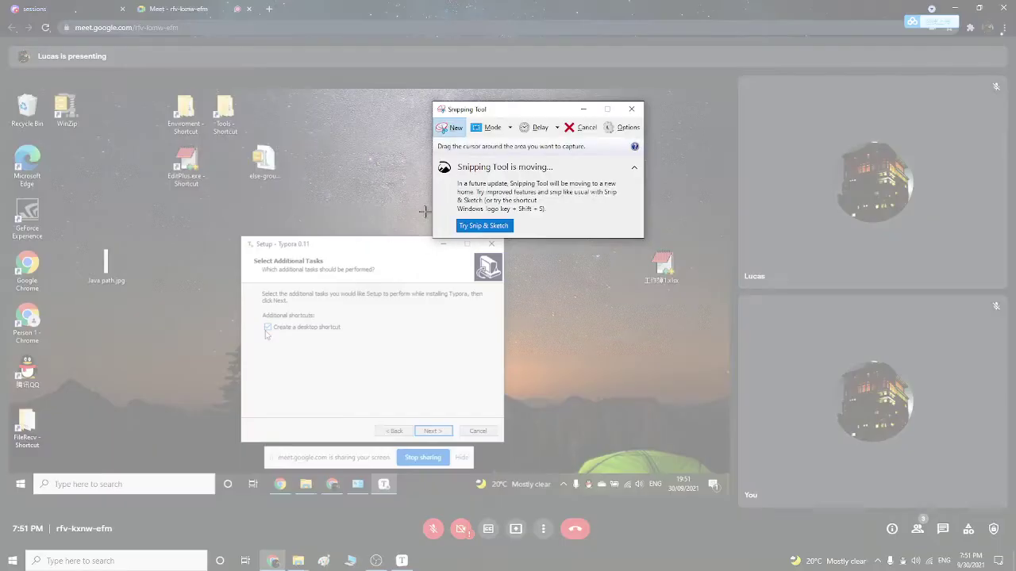
{"action": "left_click_drag", "start_coordinate": [244, 246], "coordinate": [493, 446]}
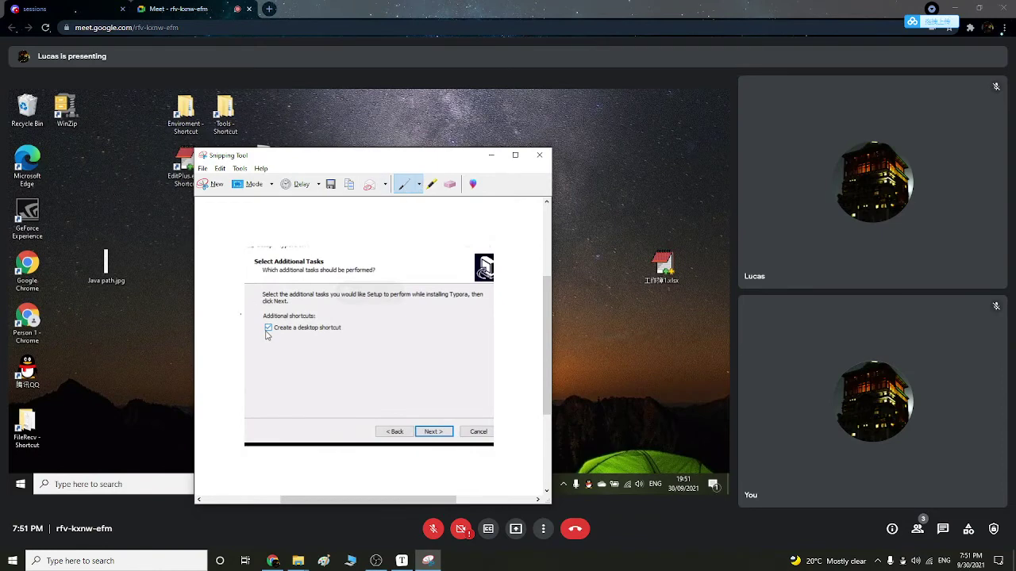
{"action": "left_click", "coordinate": [419, 184]}
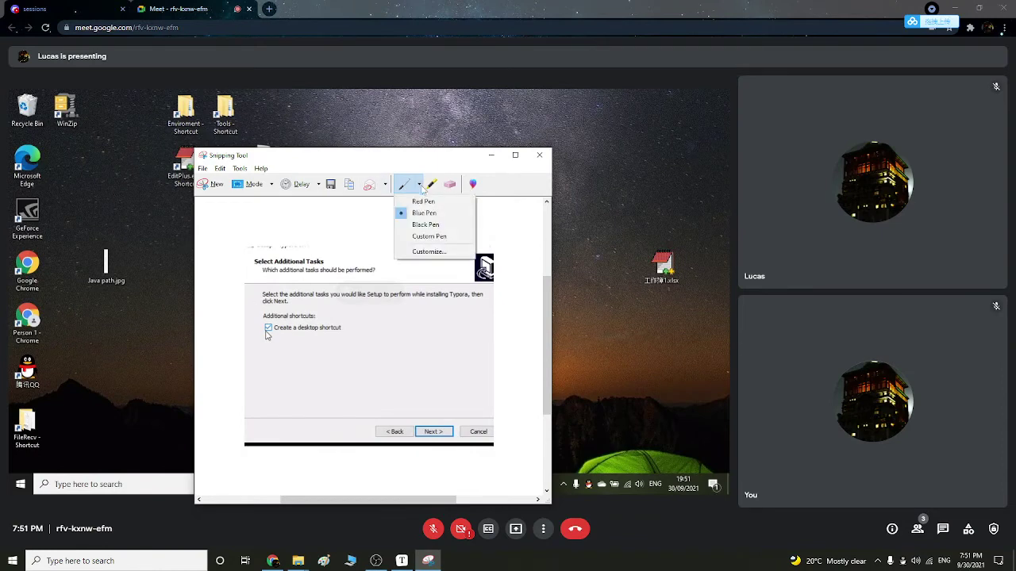
{"action": "left_click", "coordinate": [423, 201]}
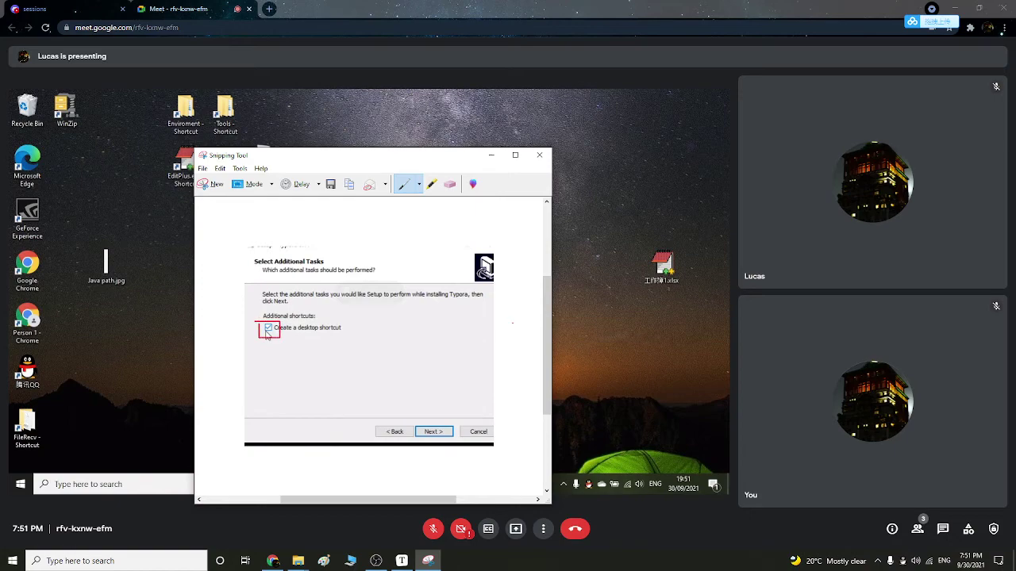
Save the annotated Select Additional Tasks snip as typora5 in the Pictures library and close Snipping Tool
{"action": "key", "text": "ctrl+s"}
{"action": "left_click", "coordinate": [290, 386]}
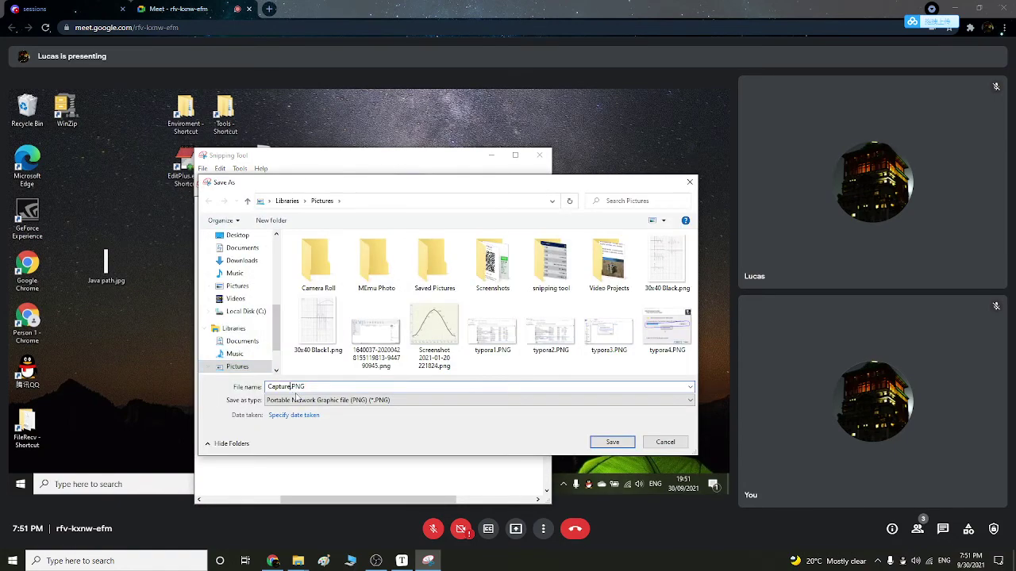
{"action": "key", "text": "shift+Home"}
{"action": "type", "text": "typora5"}
{"action": "key", "text": "Return"}
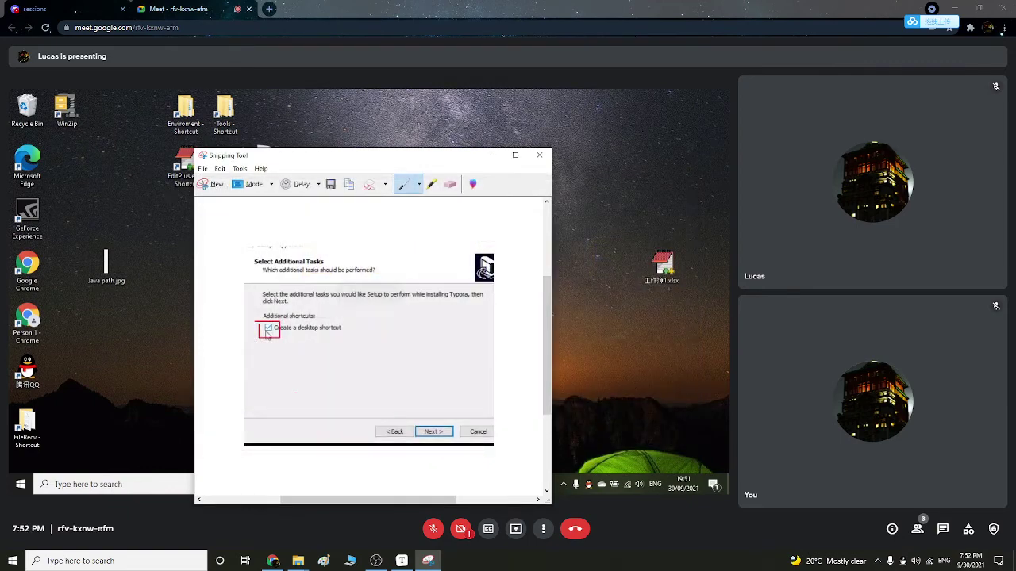
{"action": "left_click", "coordinate": [539, 155]}
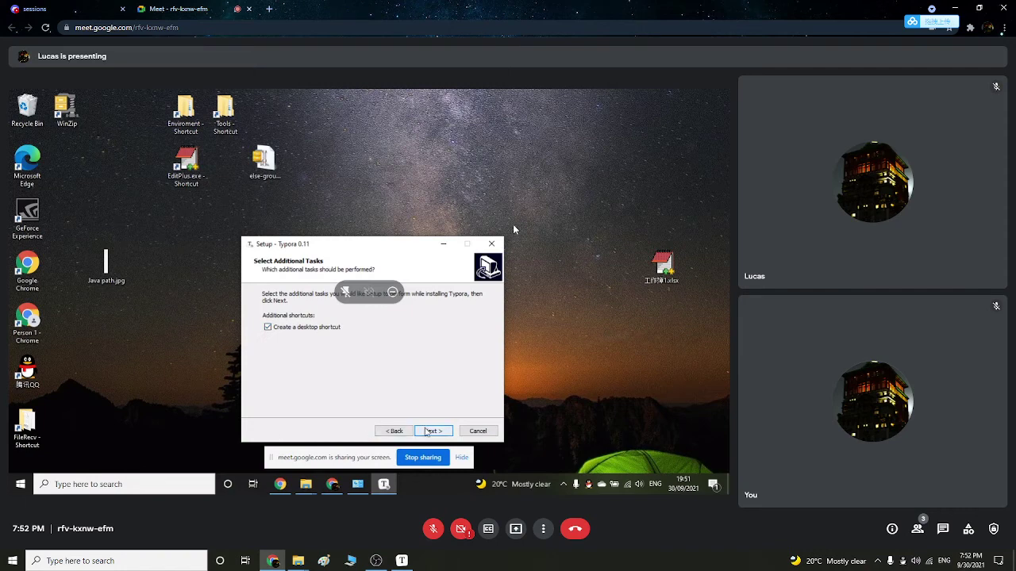
Run the Typora 0.11 installation with the desktop shortcut option and move the setup window higher on the shared desktop
{"action": "left_click", "coordinate": [430, 431]}
{"action": "left_click", "coordinate": [429, 430]}
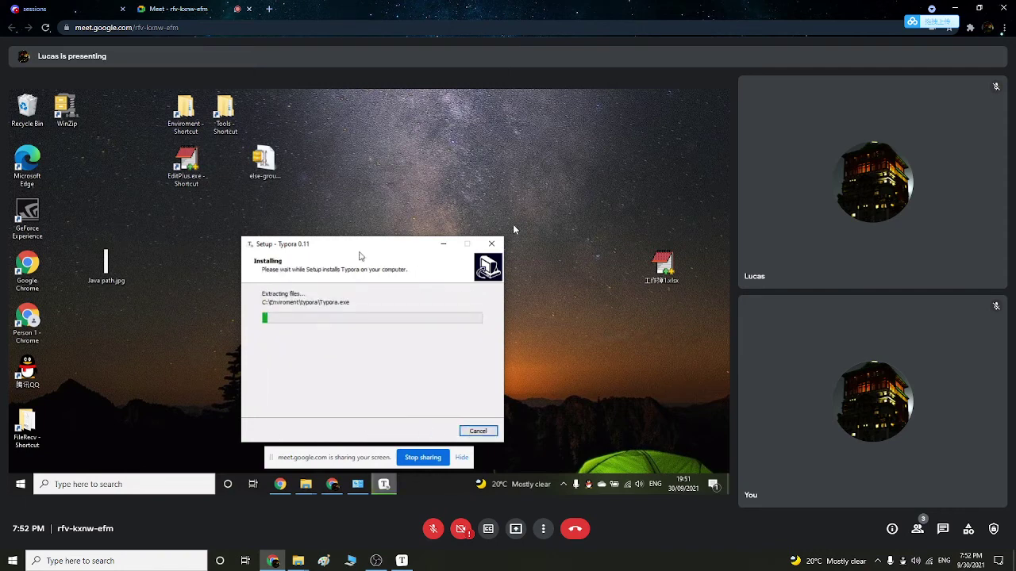
{"action": "left_click_drag", "start_coordinate": [357, 246], "coordinate": [347, 188]}
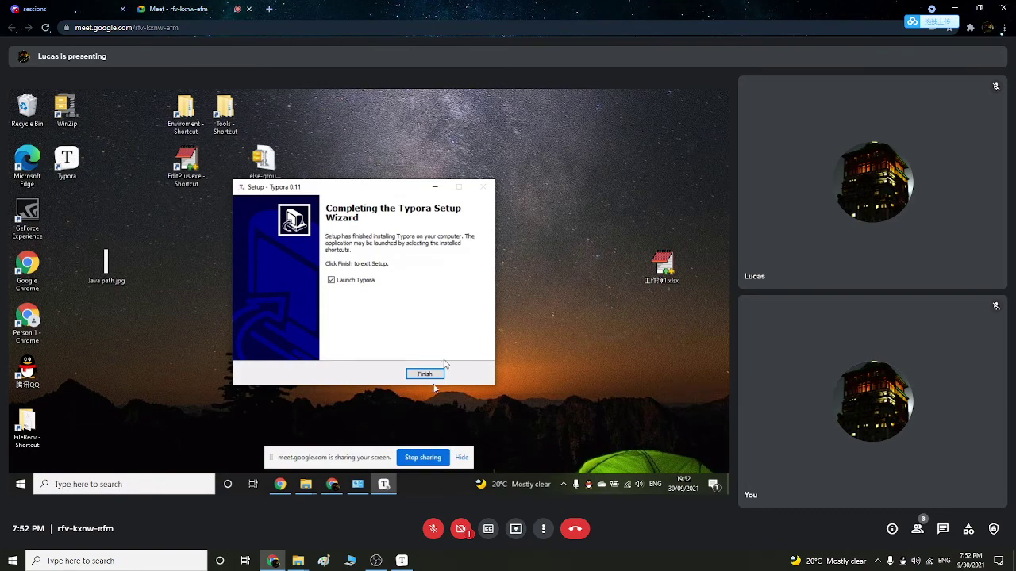
Snip the setup's Completing the Typora Setup Wizard page with Snipping Tool and circle the Finish button with the red pen
{"action": "left_click", "coordinate": [112, 561]}
{"action": "type", "text": "s"}
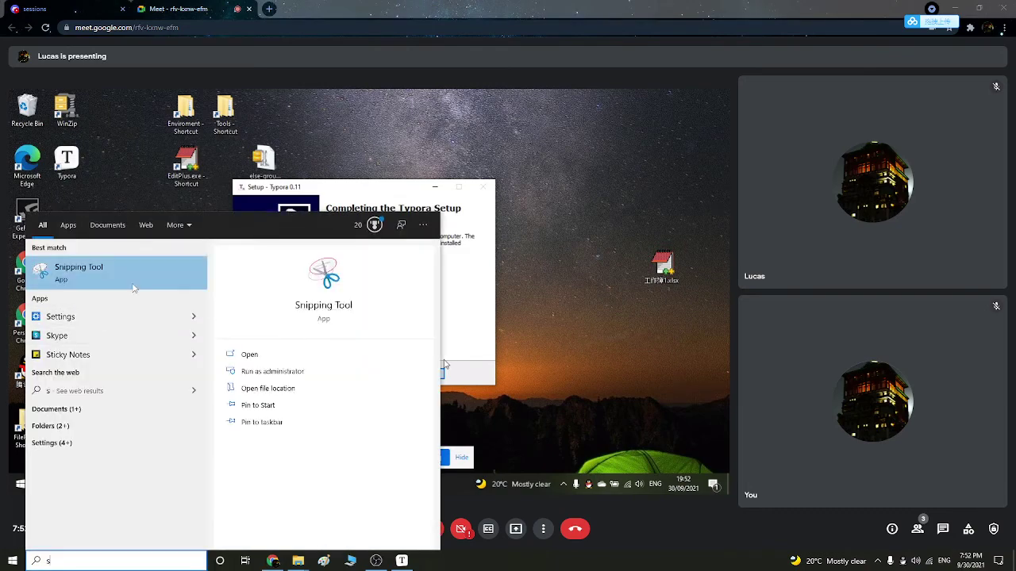
{"action": "left_click", "coordinate": [133, 288]}
{"action": "left_click", "coordinate": [450, 128]}
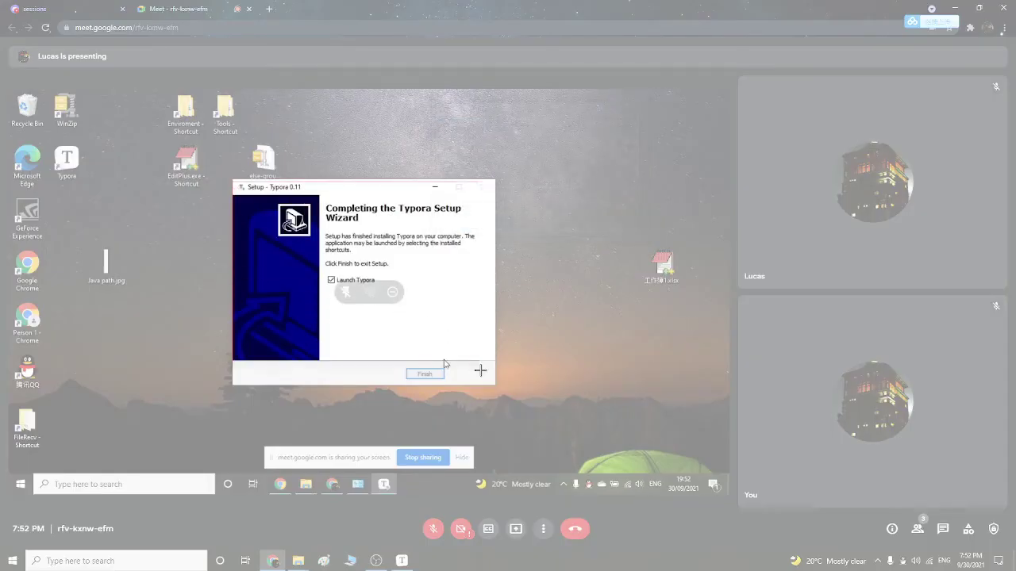
{"action": "left_click_drag", "start_coordinate": [480, 370], "coordinate": [497, 387]}
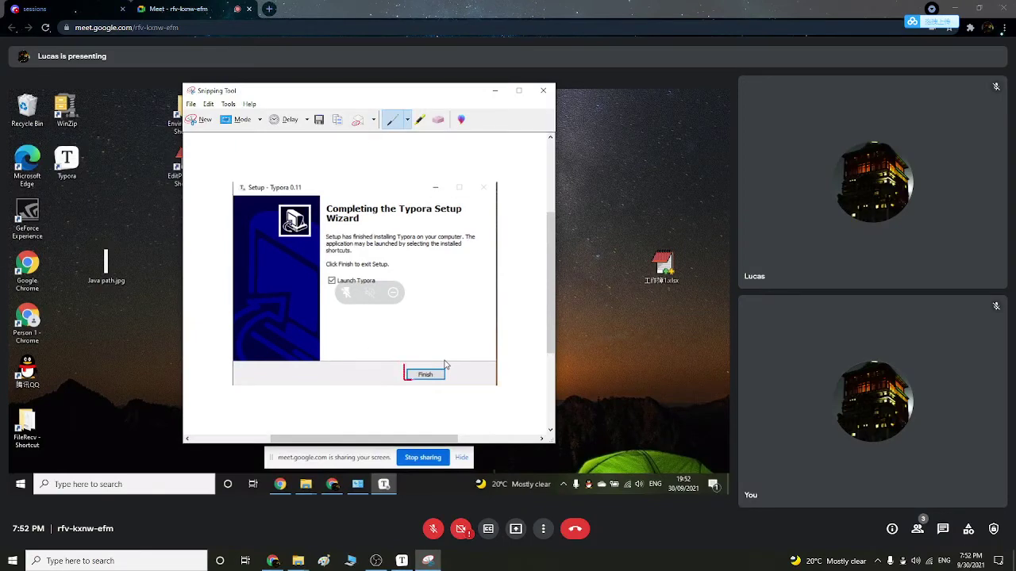
{"action": "mouse_move", "coordinate": [410, 380]}
{"action": "left_mouse_down"}
{"action": "mouse_move", "coordinate": [460, 369]}
{"action": "mouse_move", "coordinate": [404, 361]}
{"action": "mouse_move", "coordinate": [404, 372]}
{"action": "left_mouse_up"}
Save the annotated setup completion snip as typora5 in the Pictures library and close Snipping Tool
{"action": "key", "text": "ctrl+s"}
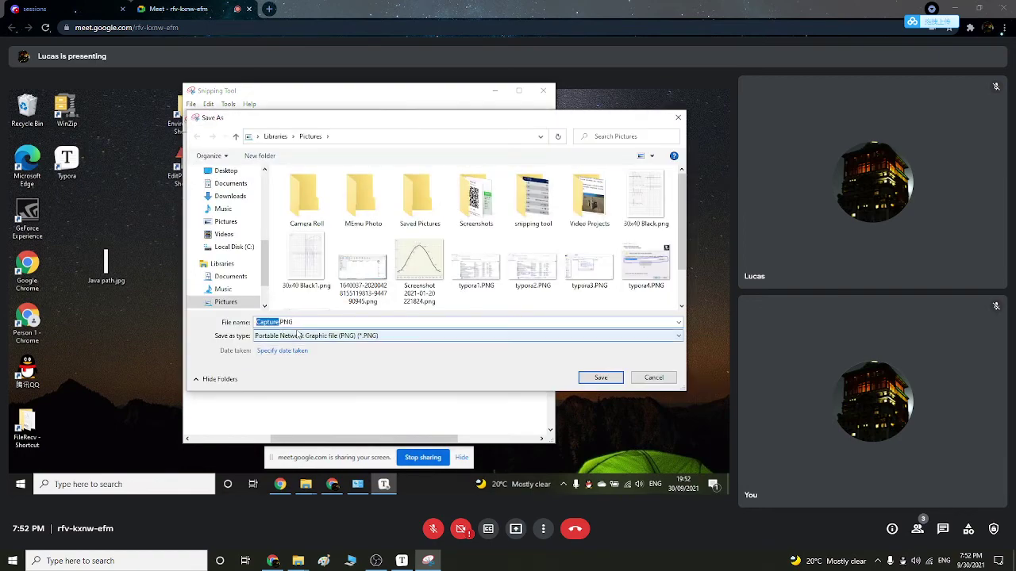
{"action": "type", "text": "typora5"}
{"action": "key", "text": "Return"}
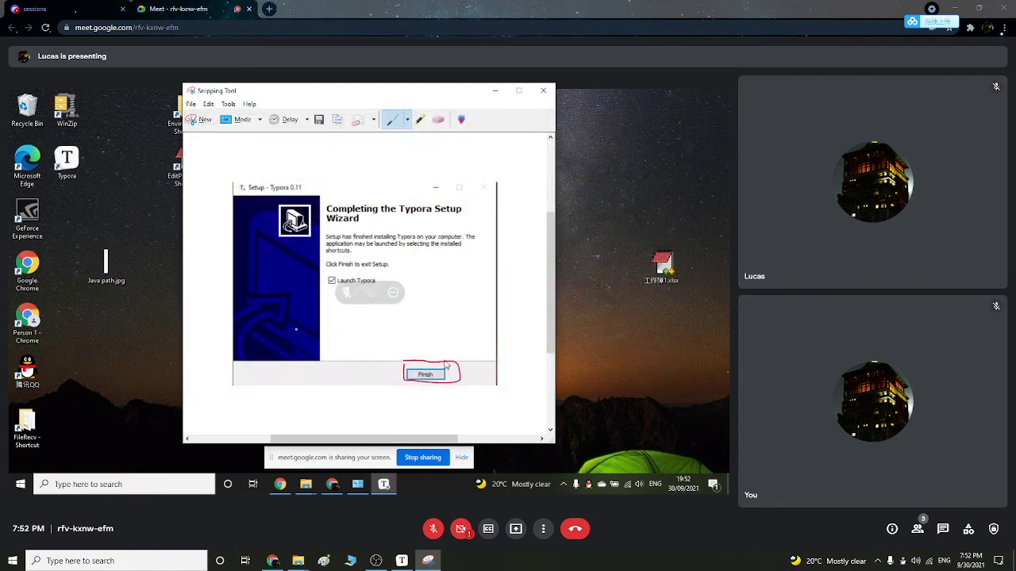
{"action": "left_click", "coordinate": [543, 89]}
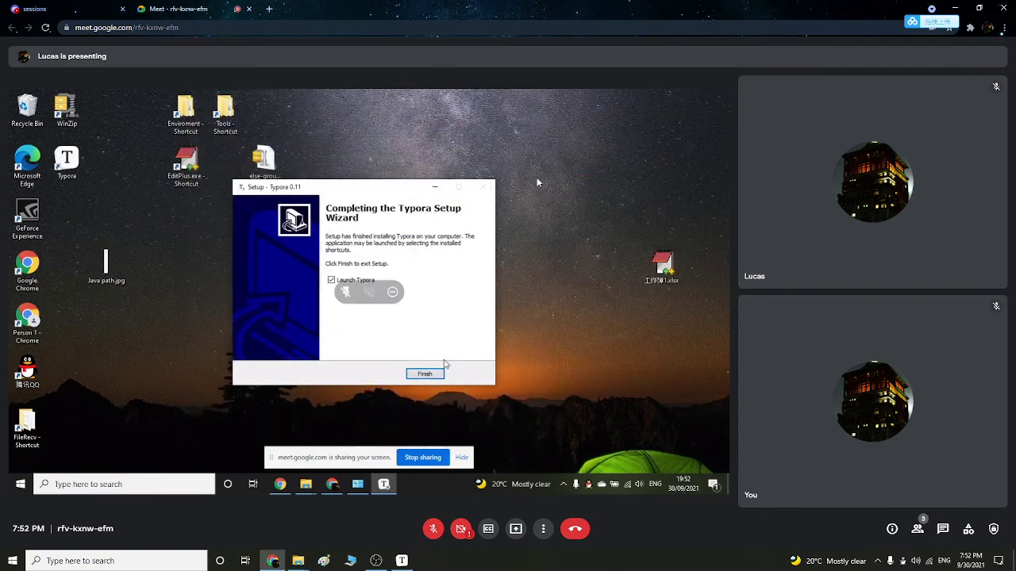
Finish the Typora setup with Launch Typora enabled and close the blank Typora window
{"action": "left_click", "coordinate": [425, 374]}
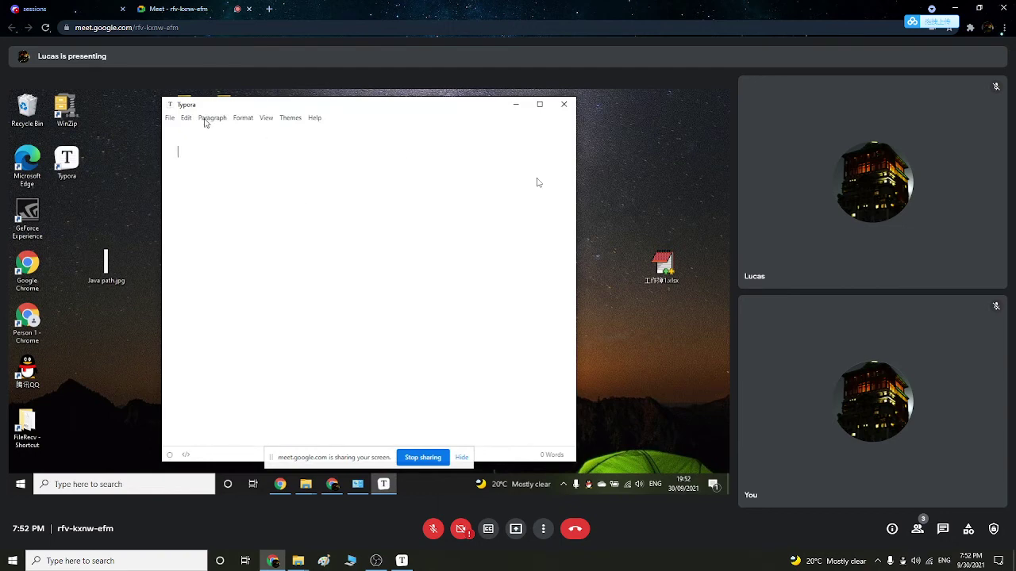
{"action": "left_click", "coordinate": [563, 104]}
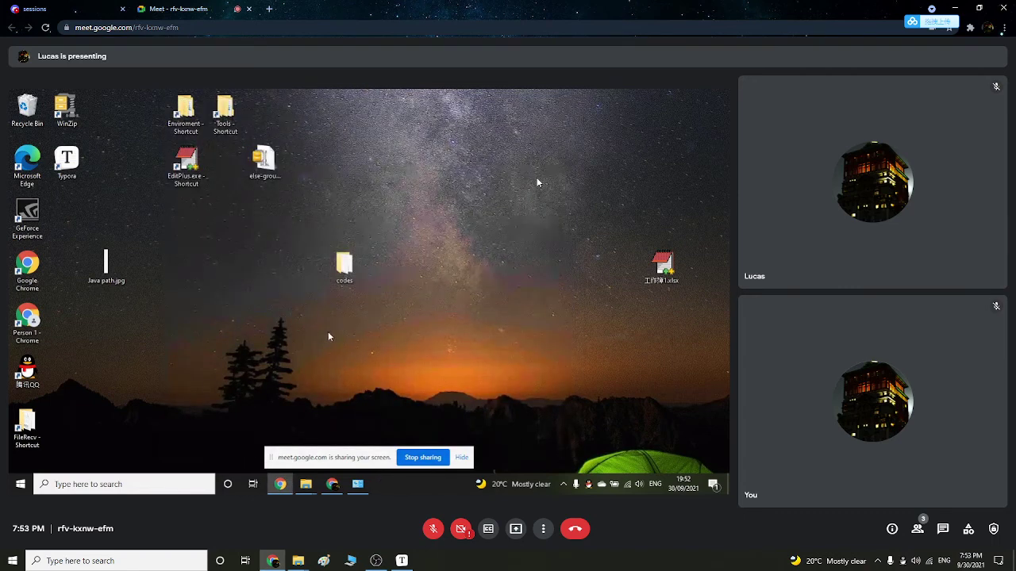
Create a new text document on the shared desktop and name it new notes.md, accepting the extension change
{"action": "right_click", "coordinate": [328, 337]}
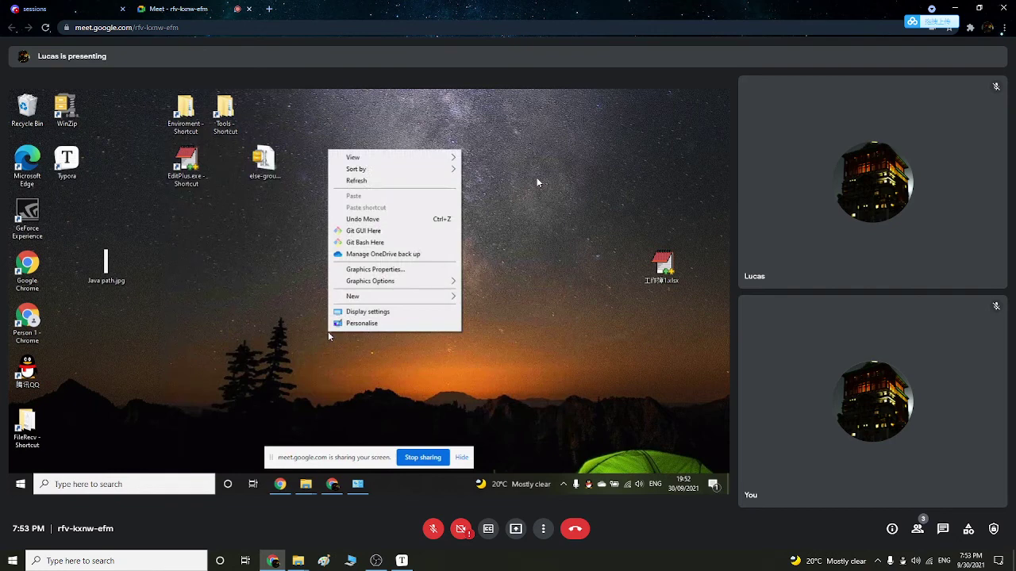
{"action": "mouse_move", "coordinate": [355, 301]}
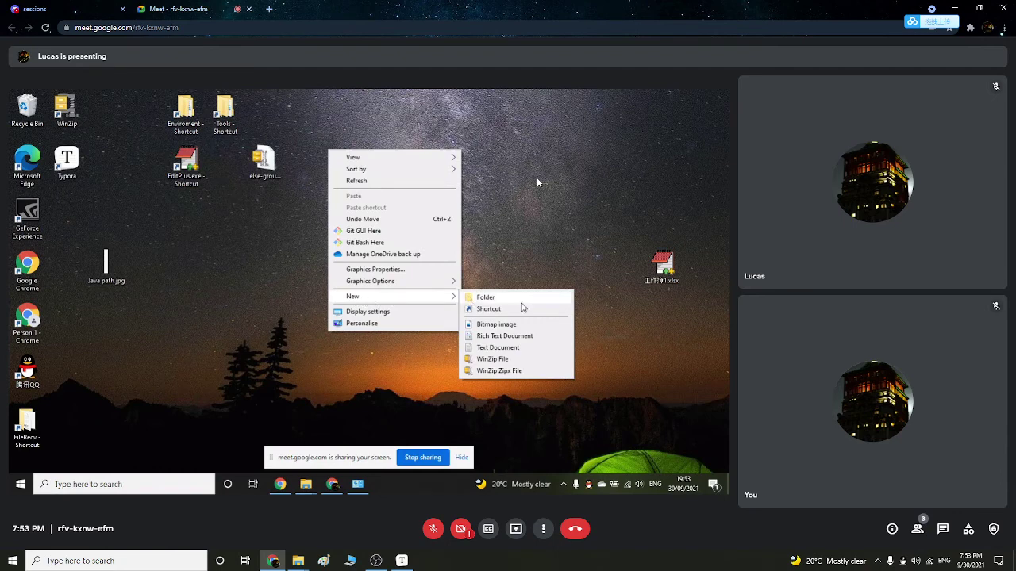
{"action": "left_click", "coordinate": [512, 347]}
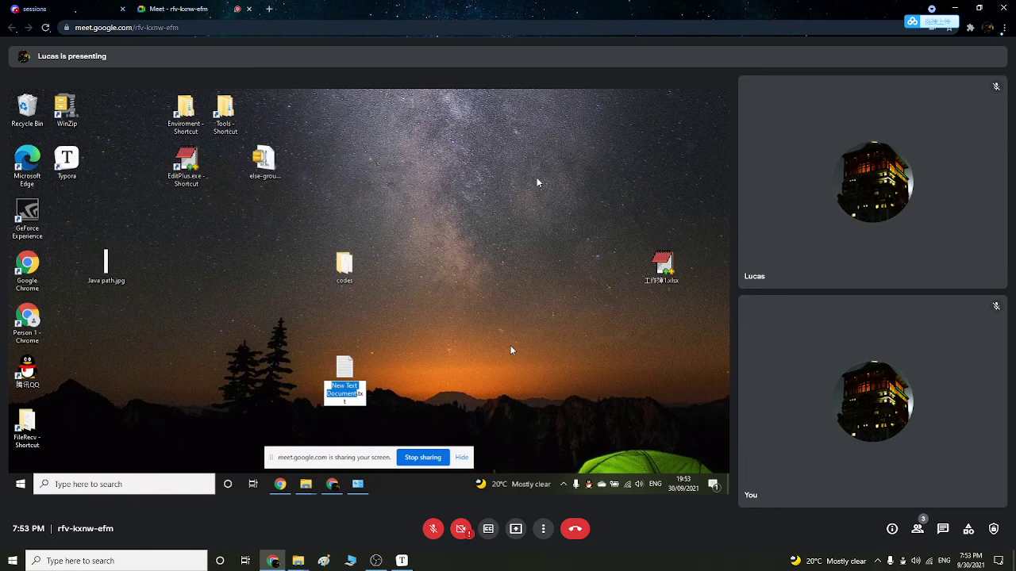
{"action": "type", "text": "new notes"}
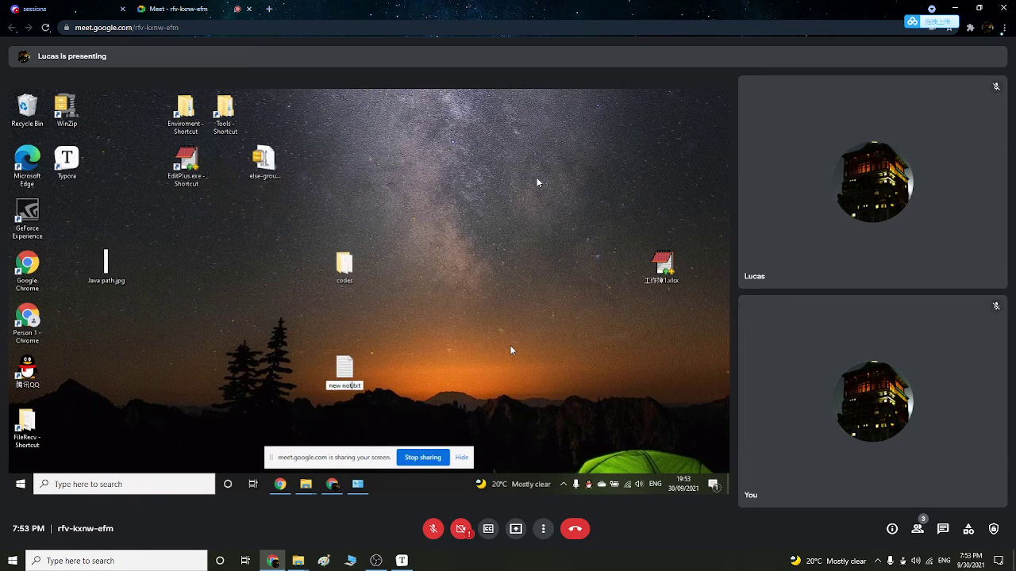
{"action": "key", "text": "Right"}
{"action": "key", "text": "shift+End"}
{"action": "type", "text": "md"}
{"action": "key", "text": "Return"}
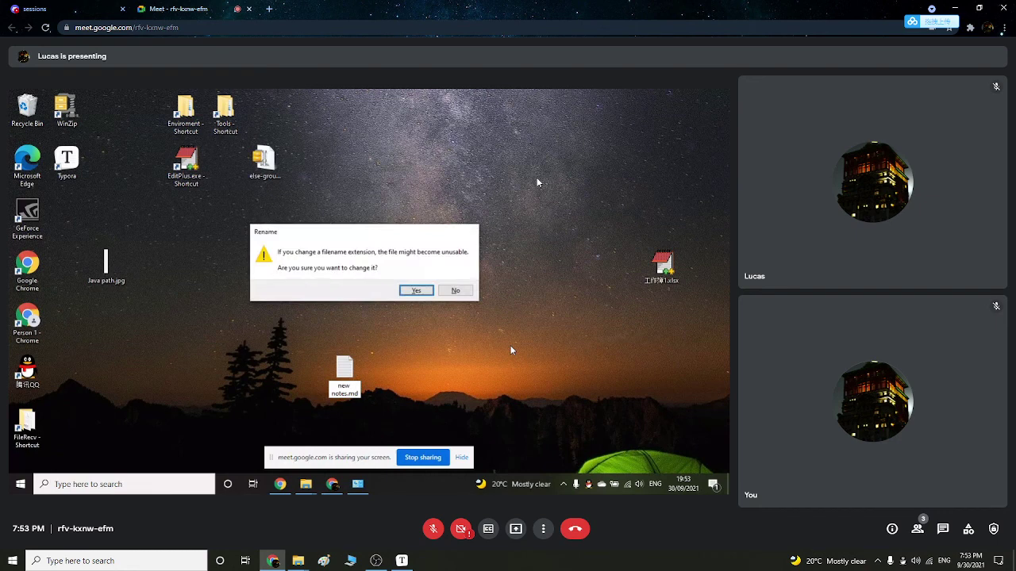
{"action": "key", "text": "Return"}
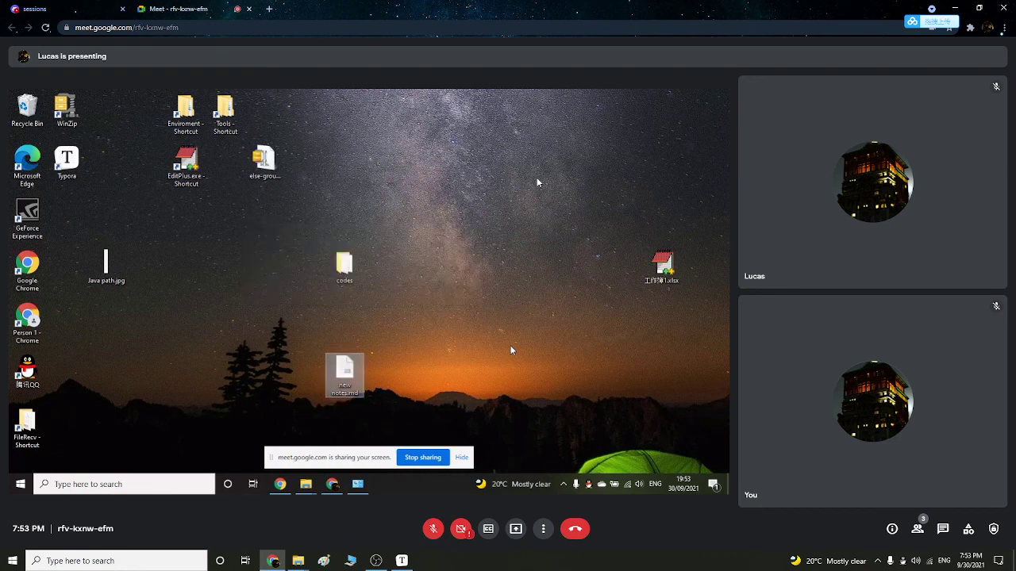
Move new notes.md level with the codes folder on the shared desktop and open it in Typora, keeping the file icon uncovered
{"action": "left_click_drag", "start_coordinate": [351, 363], "coordinate": [471, 260]}
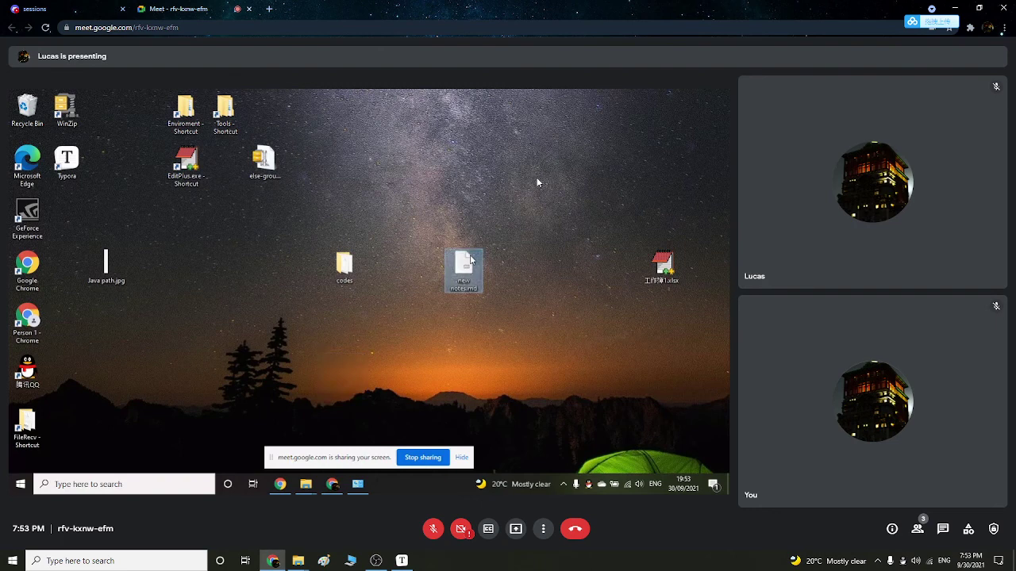
{"action": "left_click", "coordinate": [388, 248]}
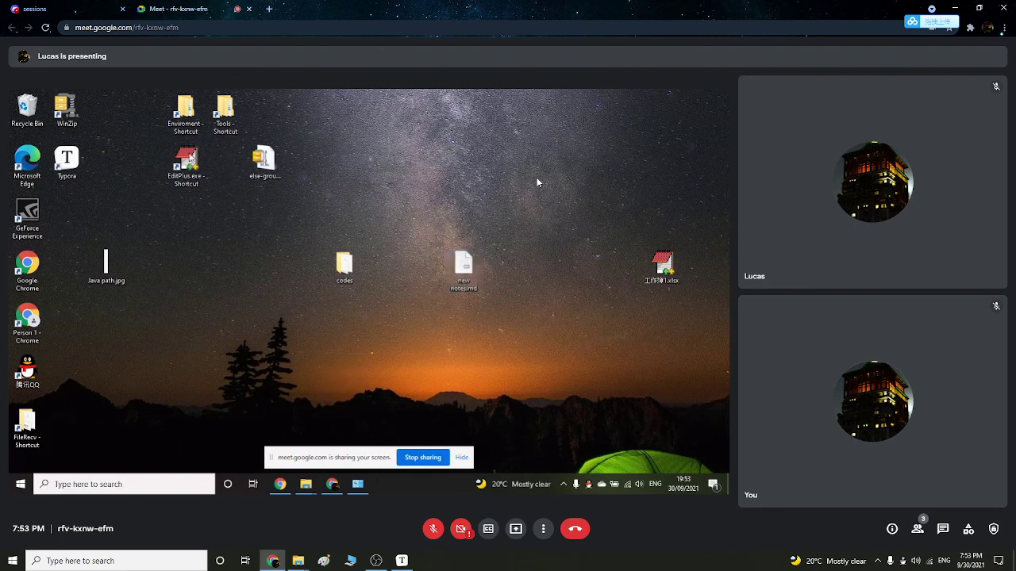
{"action": "double_click", "coordinate": [465, 269]}
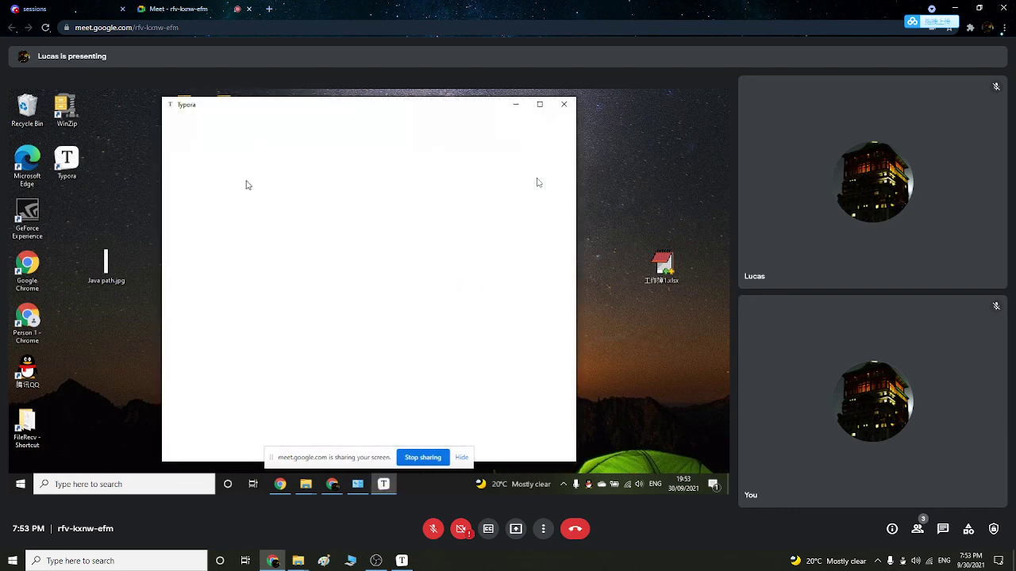
{"action": "left_click_drag", "start_coordinate": [346, 111], "coordinate": [287, 115]}
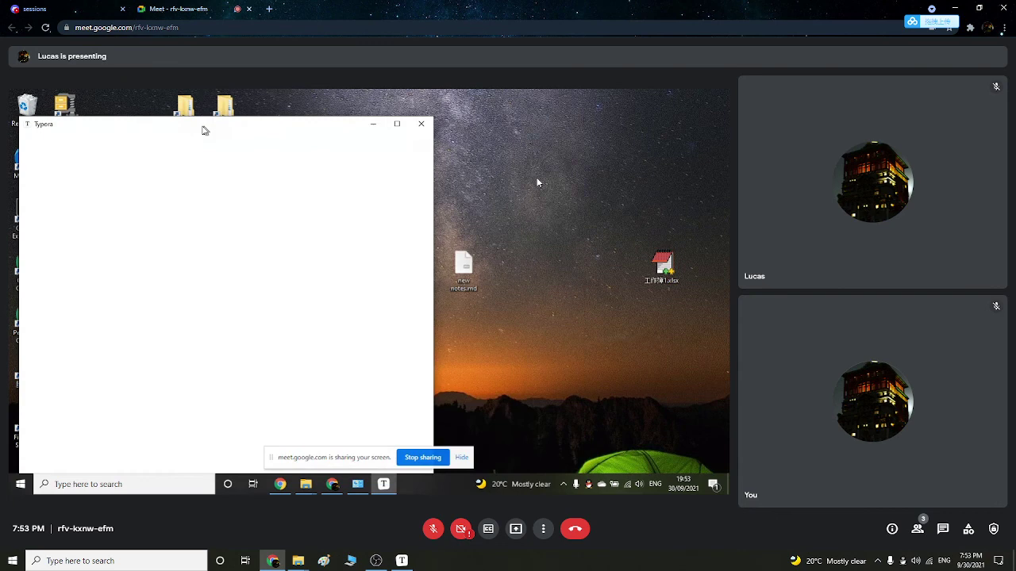